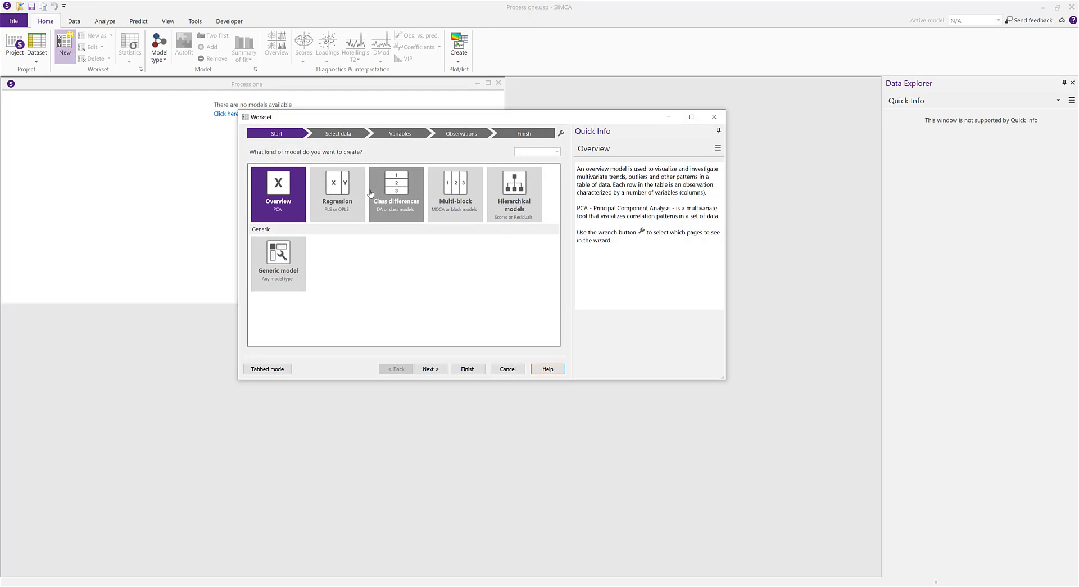
Start a Multi-block workset using the y, xin and xmd datasets, reaching the Variables step
{"action": "left_click", "coordinate": [453, 203]}
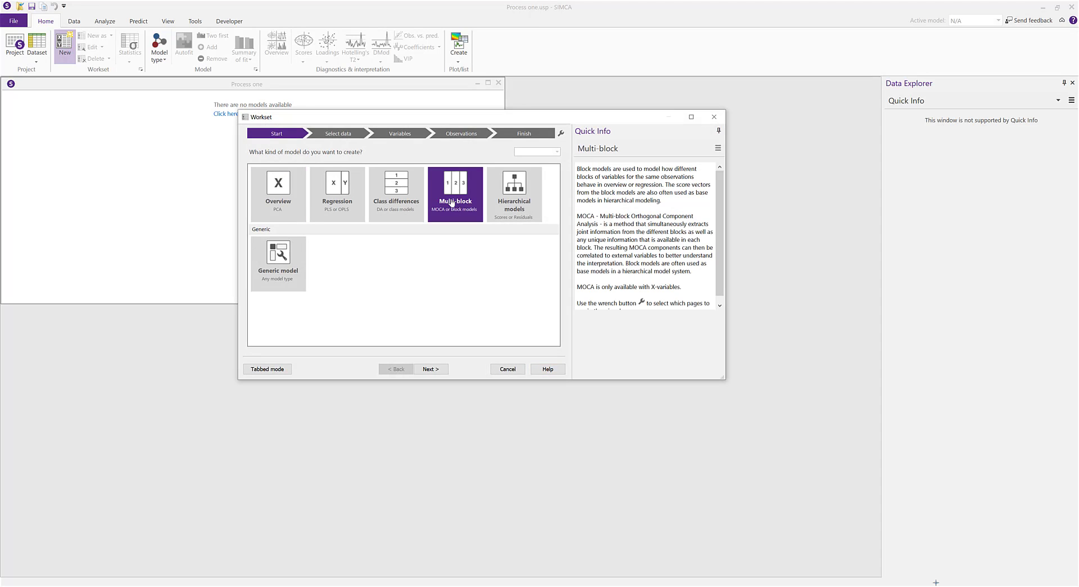
{"action": "left_click", "coordinate": [439, 371]}
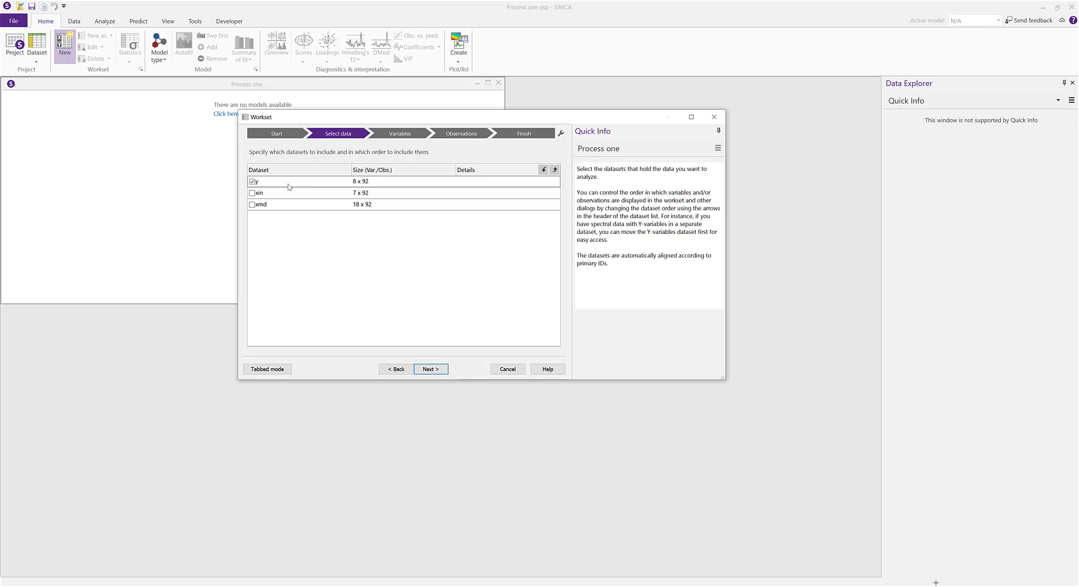
{"action": "left_click", "coordinate": [253, 194]}
{"action": "left_click", "coordinate": [252, 204]}
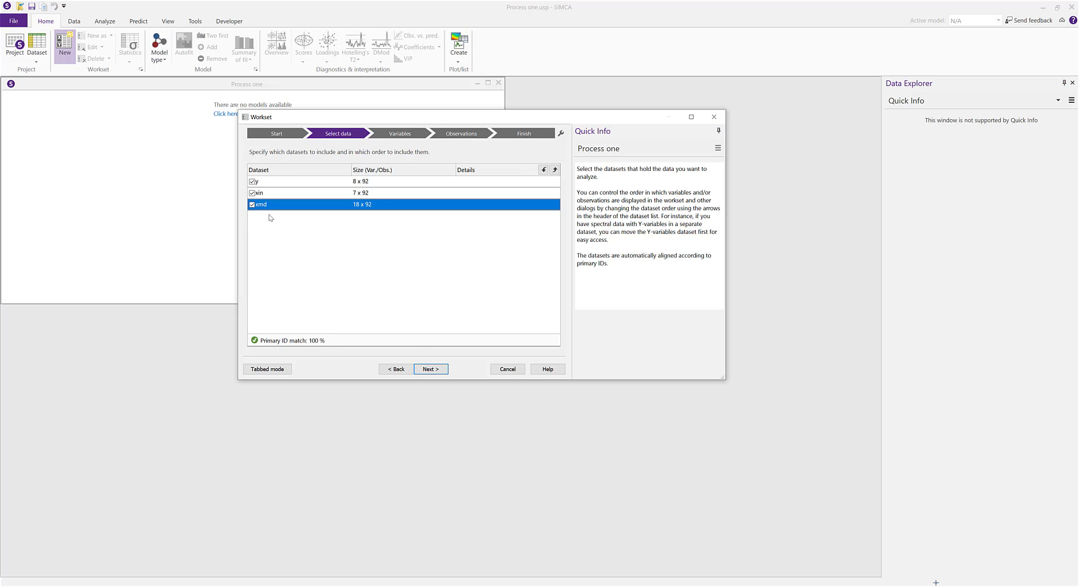
{"action": "left_click", "coordinate": [437, 371]}
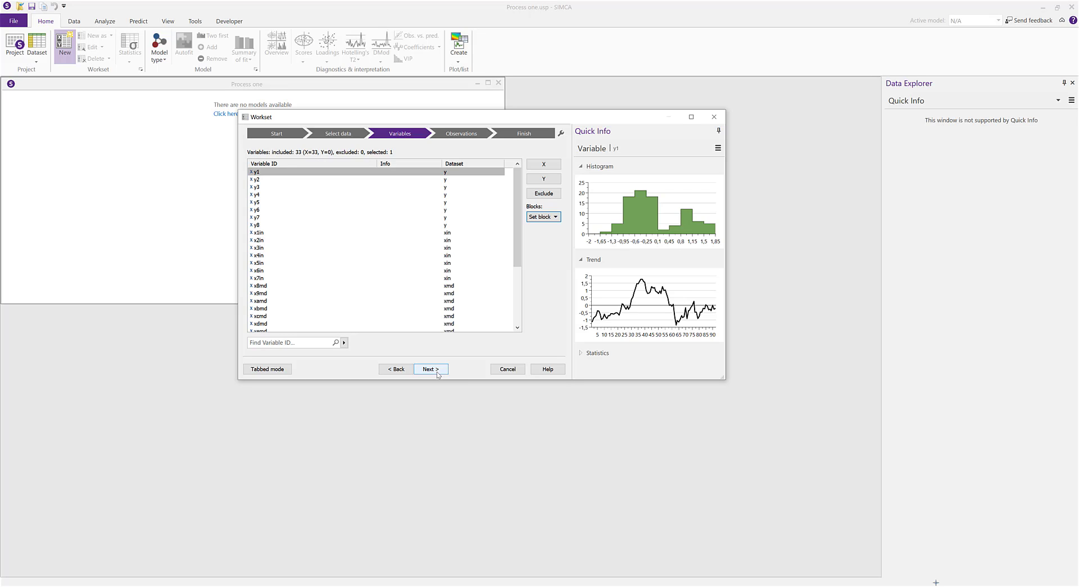
Block variables by dataset and reach the summary: 92 observations, 33 X-variables, 3 blocks
{"action": "left_click", "coordinate": [543, 217]}
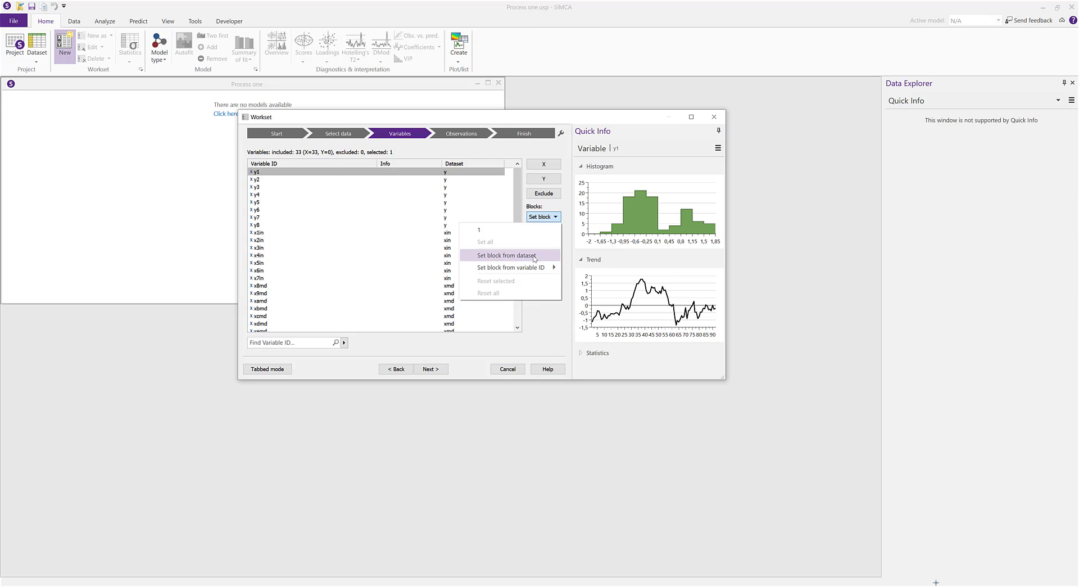
{"action": "left_click", "coordinate": [535, 257]}
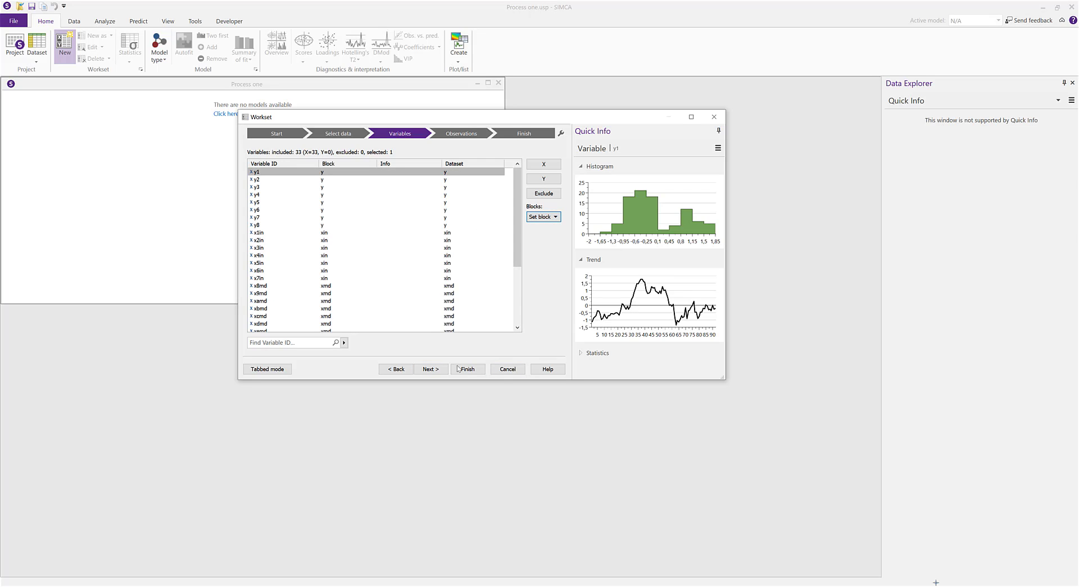
{"action": "left_click", "coordinate": [436, 369]}
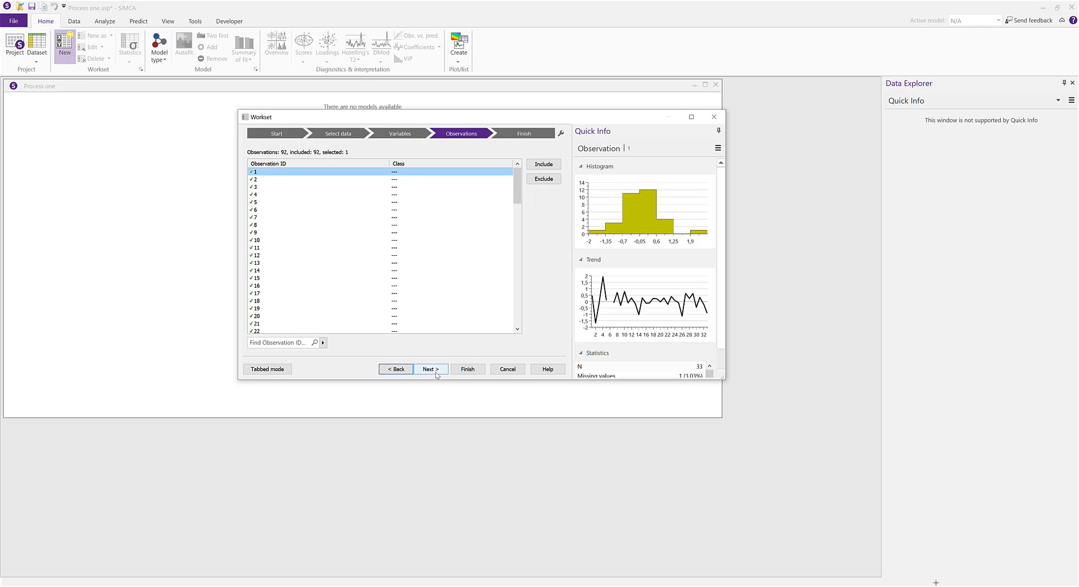
{"action": "left_click", "coordinate": [436, 373]}
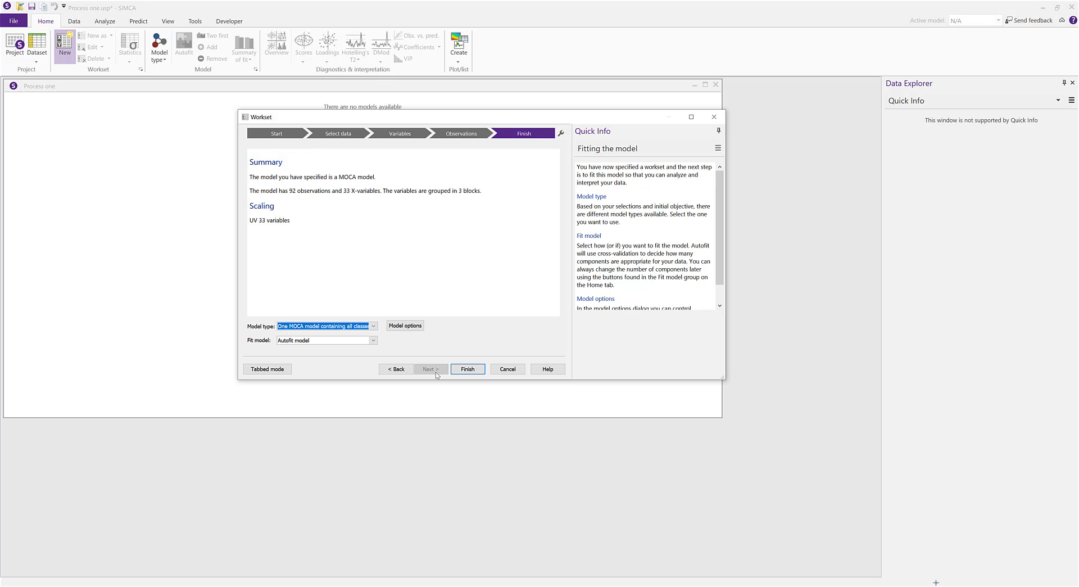
Finish the wizard with Autofit to create the MOCA model M1
{"action": "left_click", "coordinate": [467, 369]}
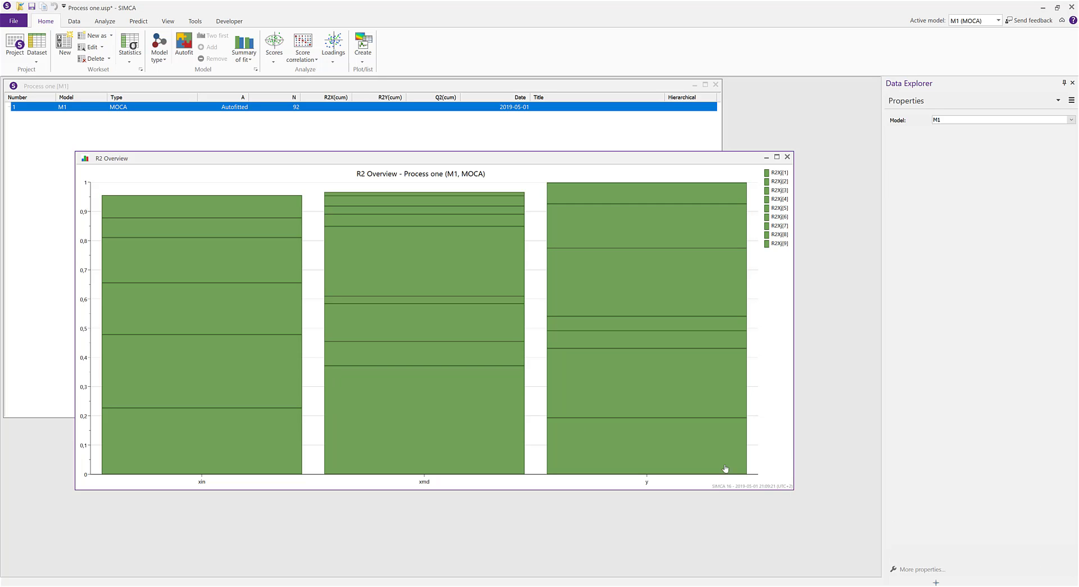
Shrink the R2 Overview window and open the Model M1 summary beside it
{"action": "left_click_drag", "start_coordinate": [793, 488], "coordinate": [453, 162]}
{"action": "double_click", "coordinate": [61, 107]}
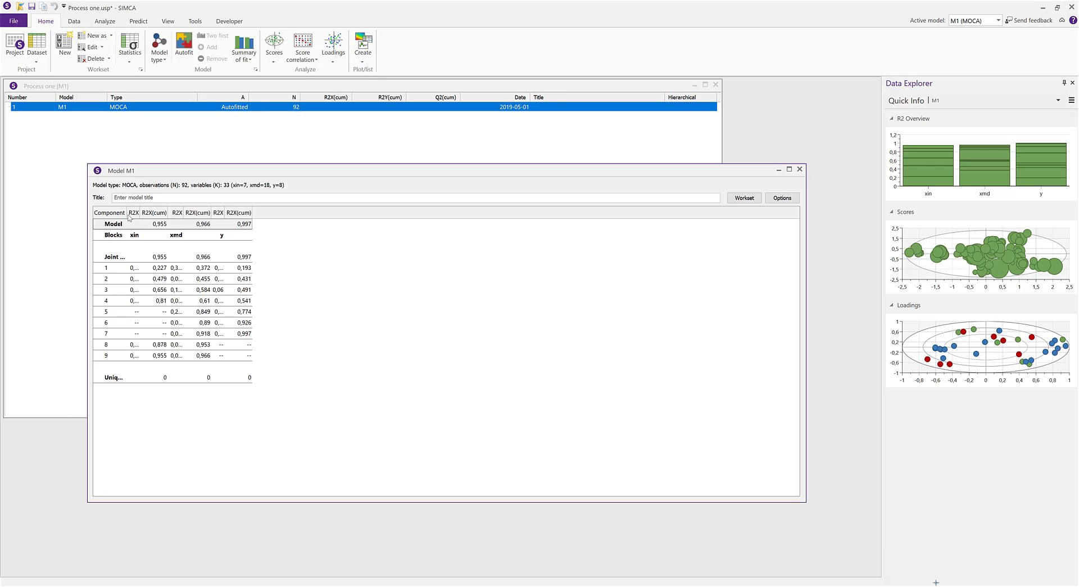
{"action": "left_click_drag", "start_coordinate": [809, 504], "coordinate": [353, 454]}
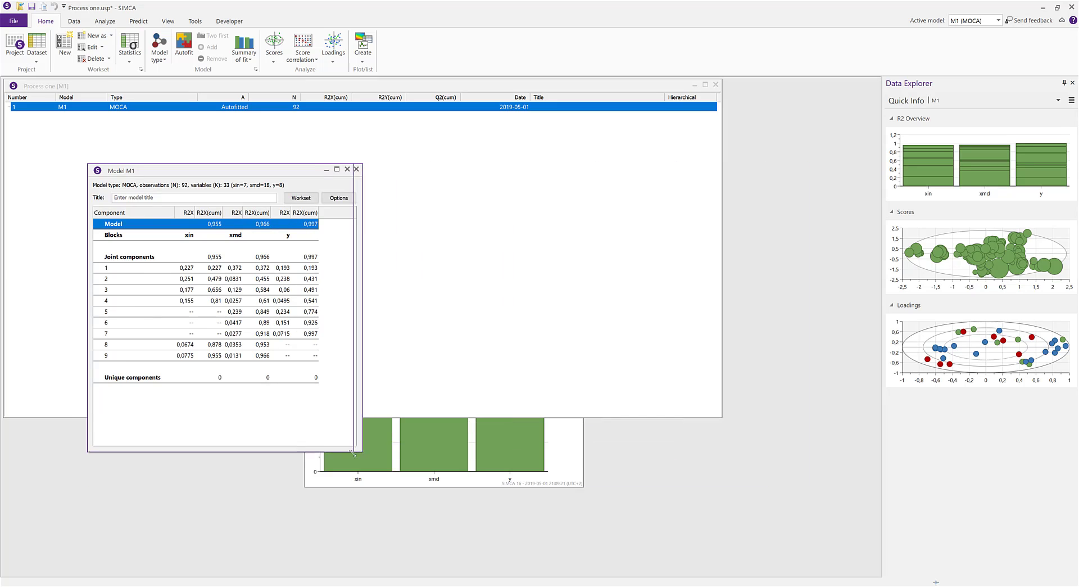
{"action": "left_click", "coordinate": [541, 346]}
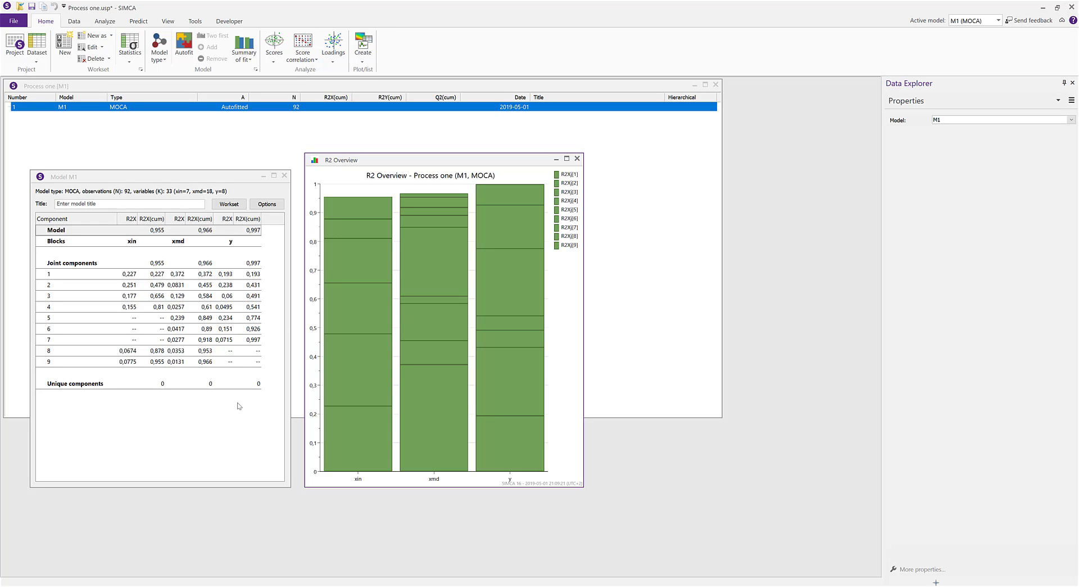
Step through the joint component rows of the Model M1 summary, components 1 to 4
{"action": "left_click", "coordinate": [184, 263]}
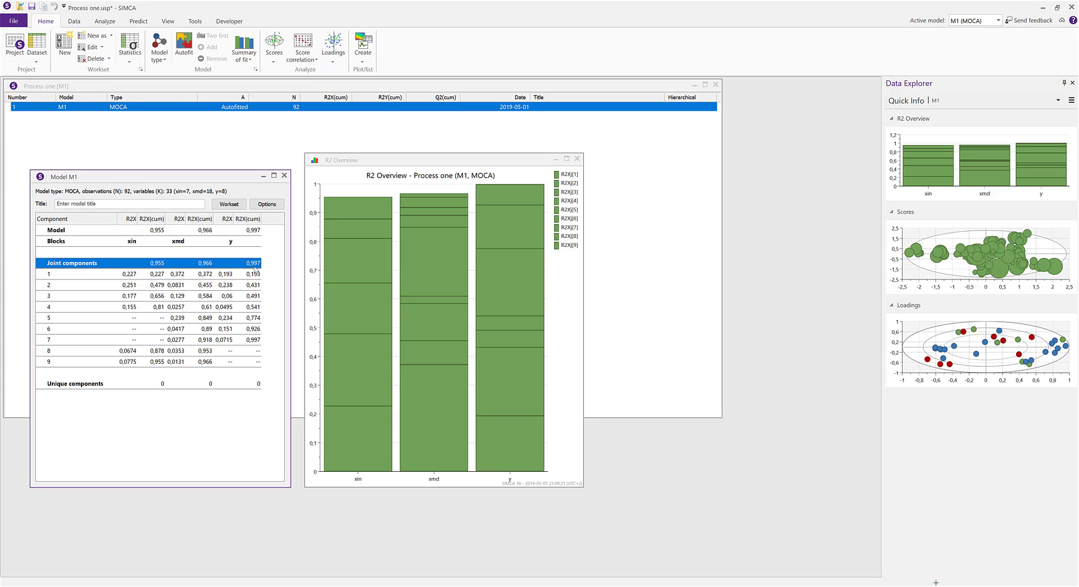
{"action": "key", "text": "Down"}
{"action": "key", "text": "Down"}
{"action": "key", "text": "Down"}
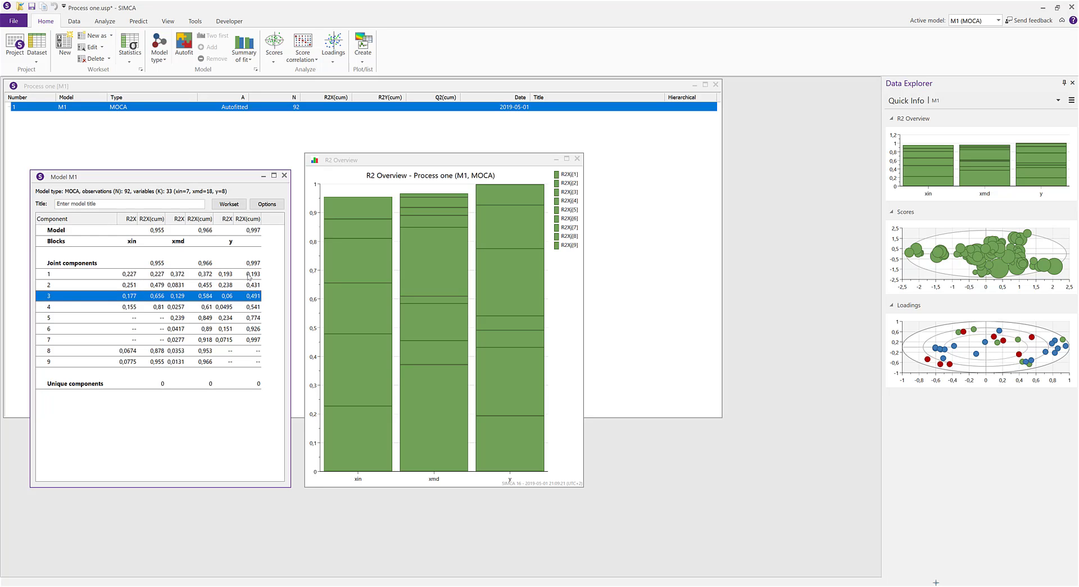
{"action": "key", "text": "Down"}
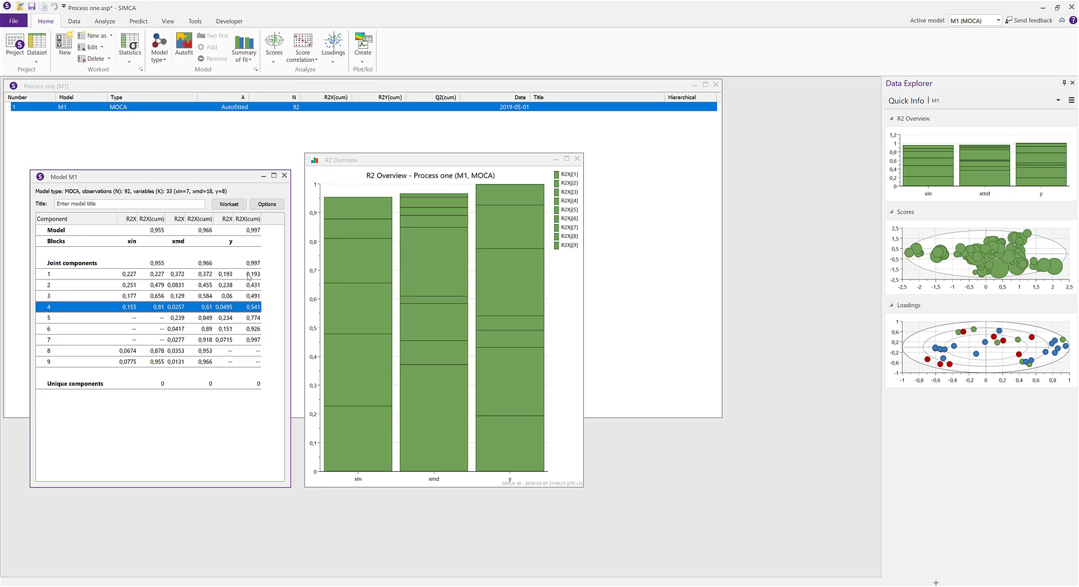
{"action": "left_click", "coordinate": [569, 176]}
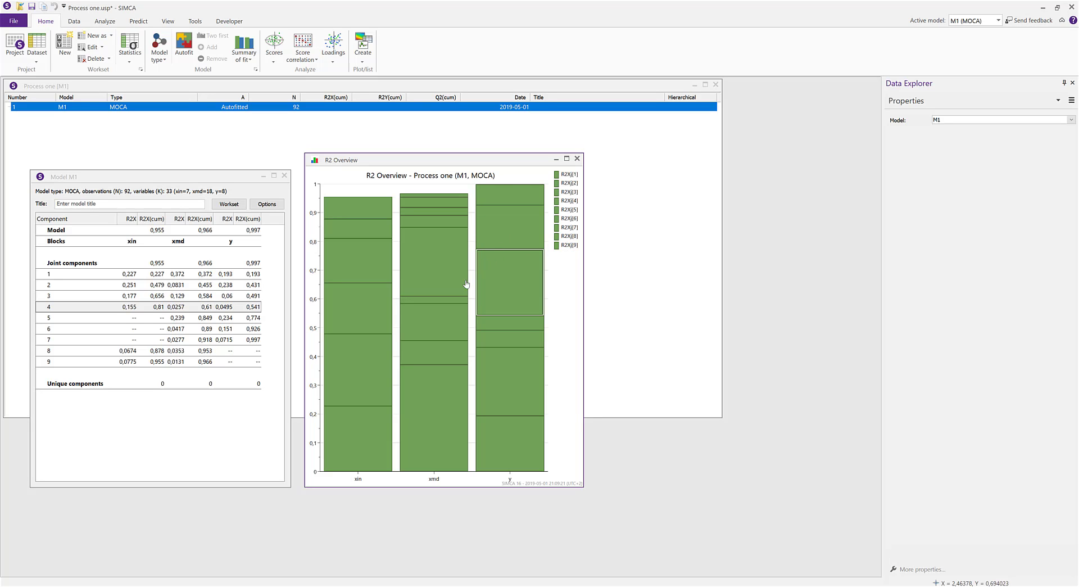
Open the R2VXj Blocks plot for component 1 from an R2 Overview bar
{"action": "double_click", "coordinate": [442, 413]}
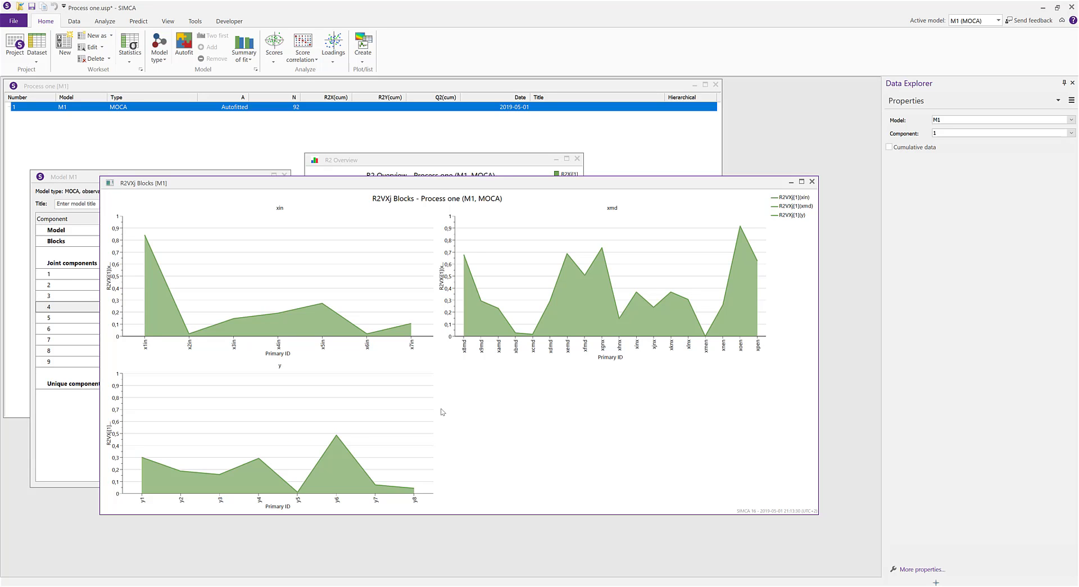
Close all open windows
{"action": "left_click", "coordinate": [168, 20]}
{"action": "left_click", "coordinate": [270, 53]}
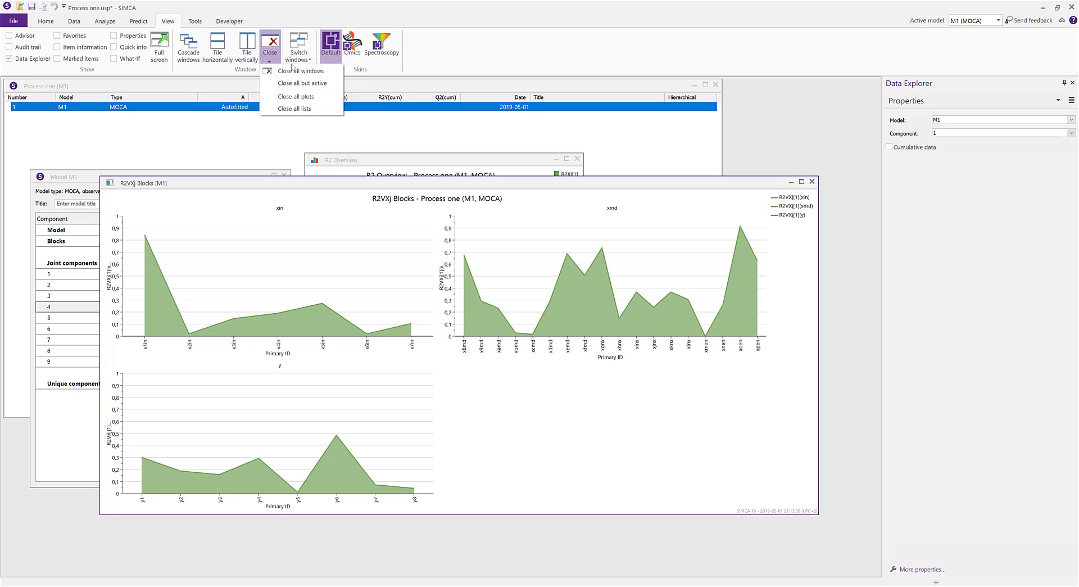
{"action": "left_click", "coordinate": [297, 78]}
Show the M1 Scores plot of t[avg][1] versus t[avg][2], sized by block differences
{"action": "left_click", "coordinate": [46, 20]}
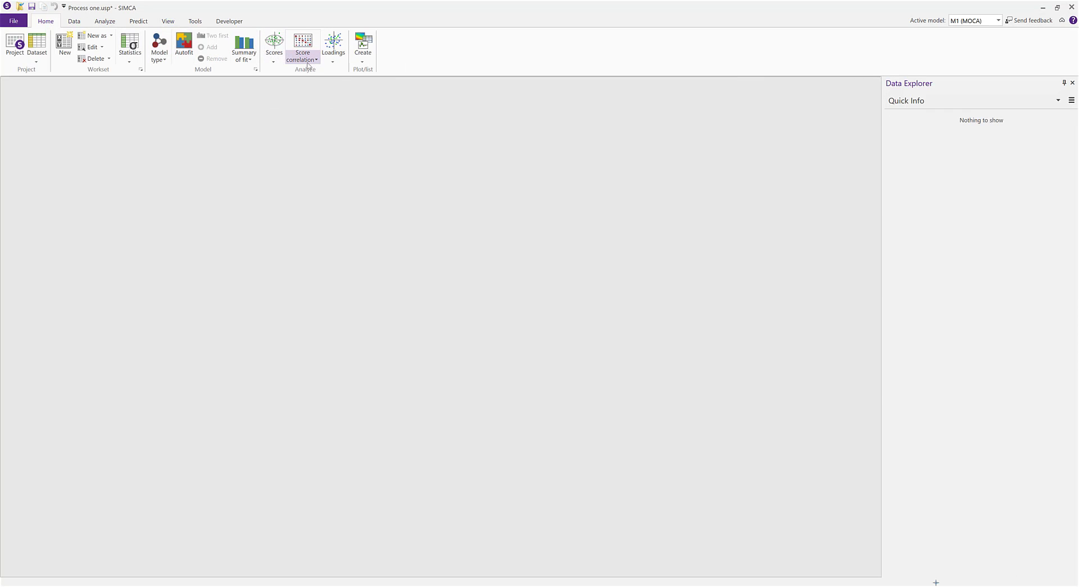
{"action": "left_click", "coordinate": [274, 42]}
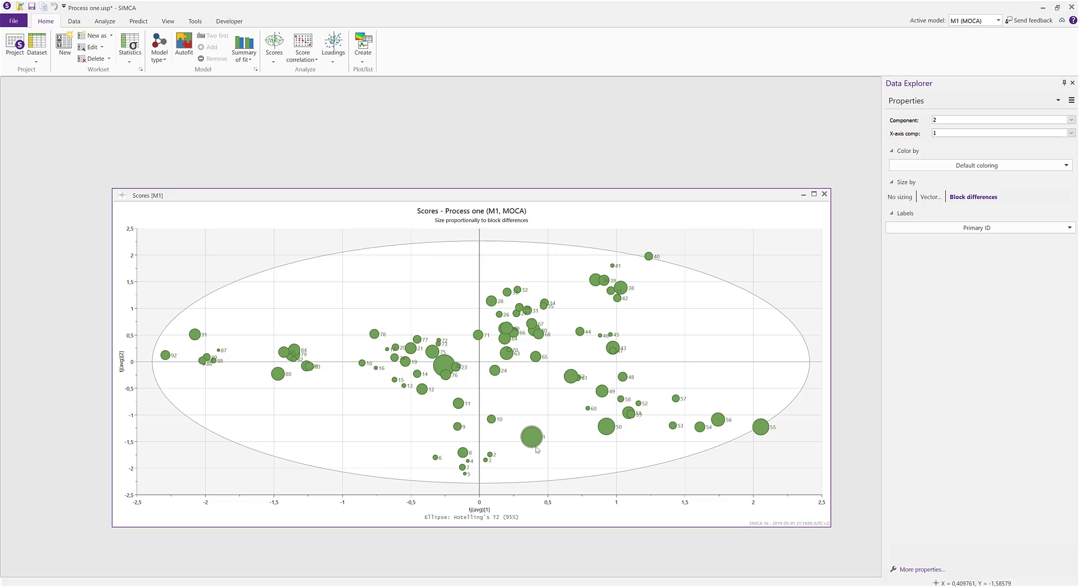
{"action": "mouse_move", "coordinate": [488, 458]}
Create a scatter plot of the xin block scores tj[1] versus tj[2]
{"action": "left_click", "coordinate": [362, 63]}
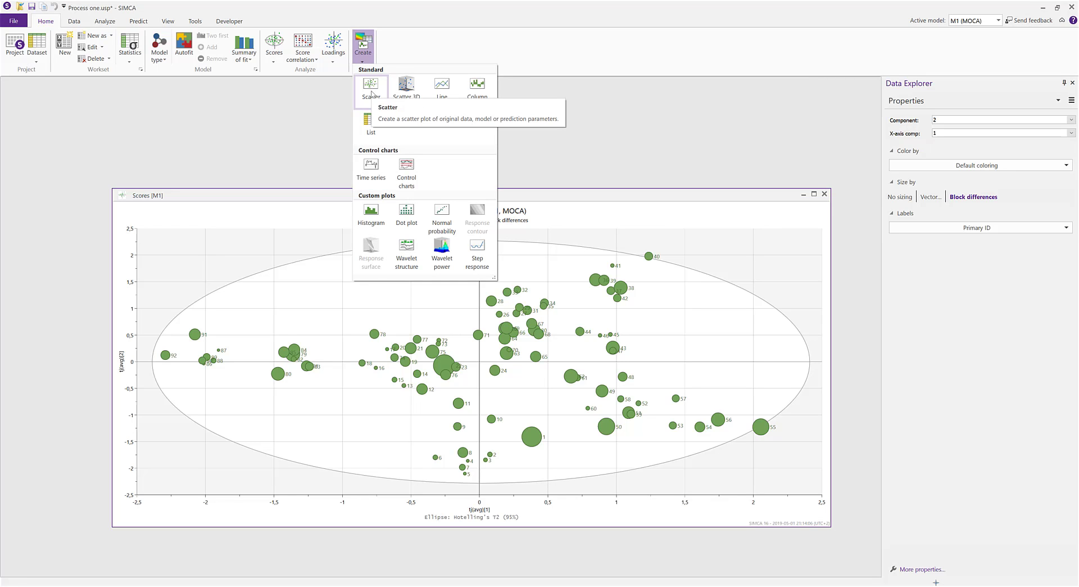
{"action": "left_click", "coordinate": [372, 87]}
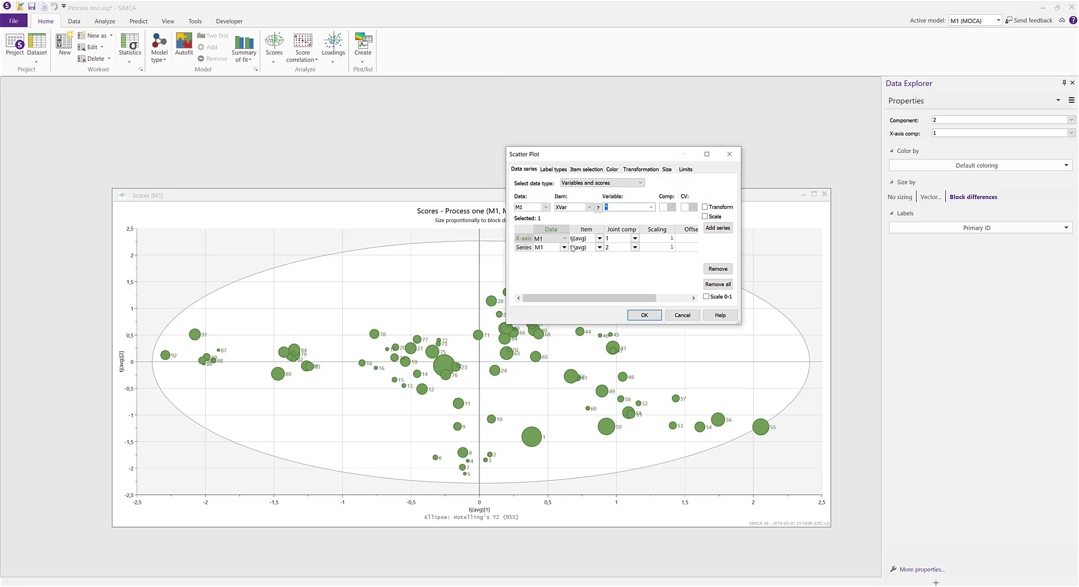
{"action": "left_click", "coordinate": [600, 239]}
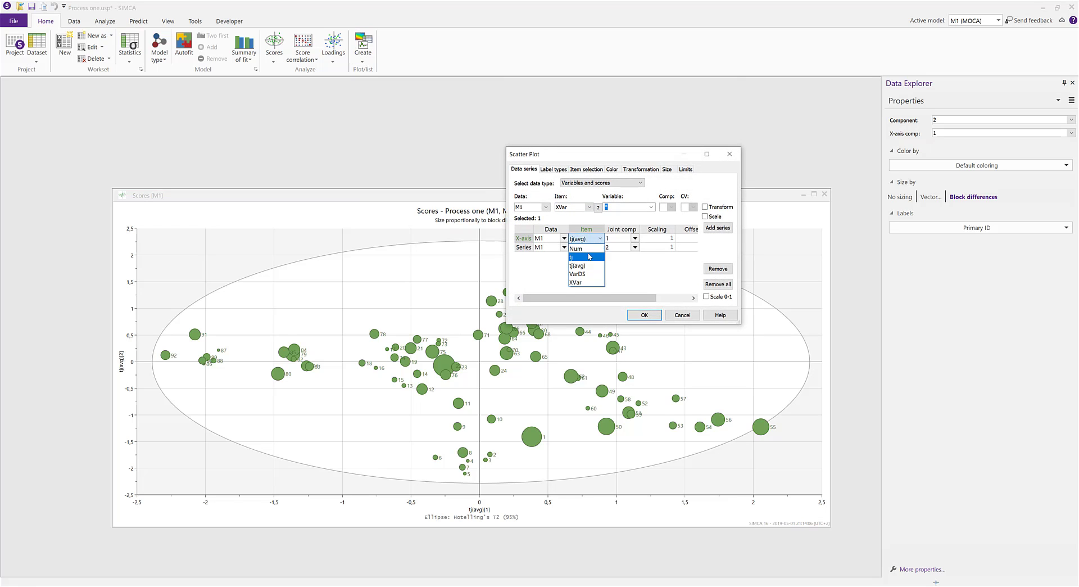
{"action": "left_click", "coordinate": [589, 257]}
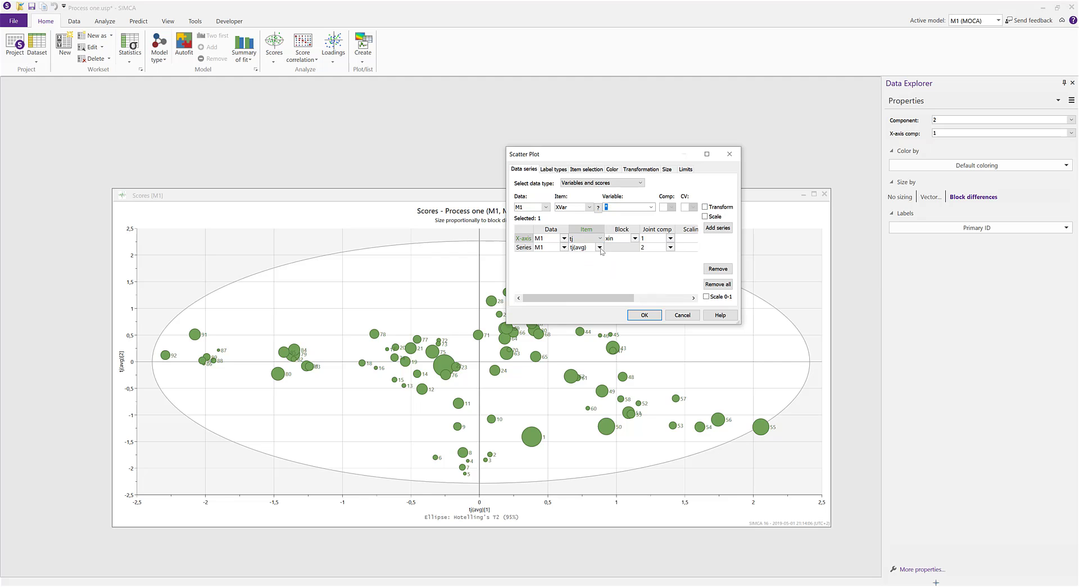
{"action": "left_click", "coordinate": [599, 247]}
{"action": "left_click", "coordinate": [586, 265]}
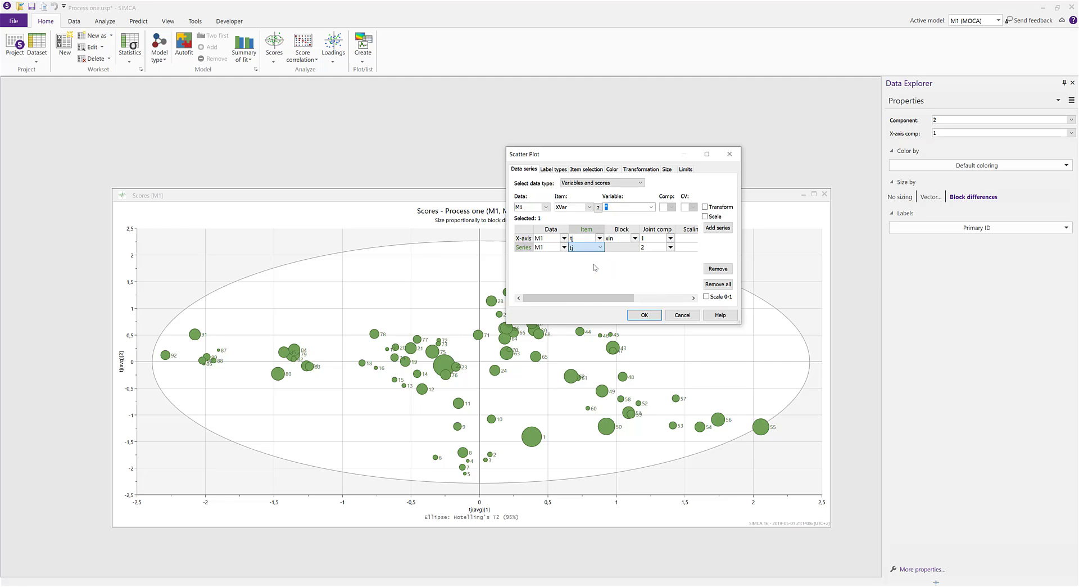
{"action": "left_click", "coordinate": [644, 315]}
Create a scatter plot of the xmd block scores tj[1] versus tj[2]
{"action": "left_click", "coordinate": [363, 45]}
{"action": "left_click", "coordinate": [377, 102]}
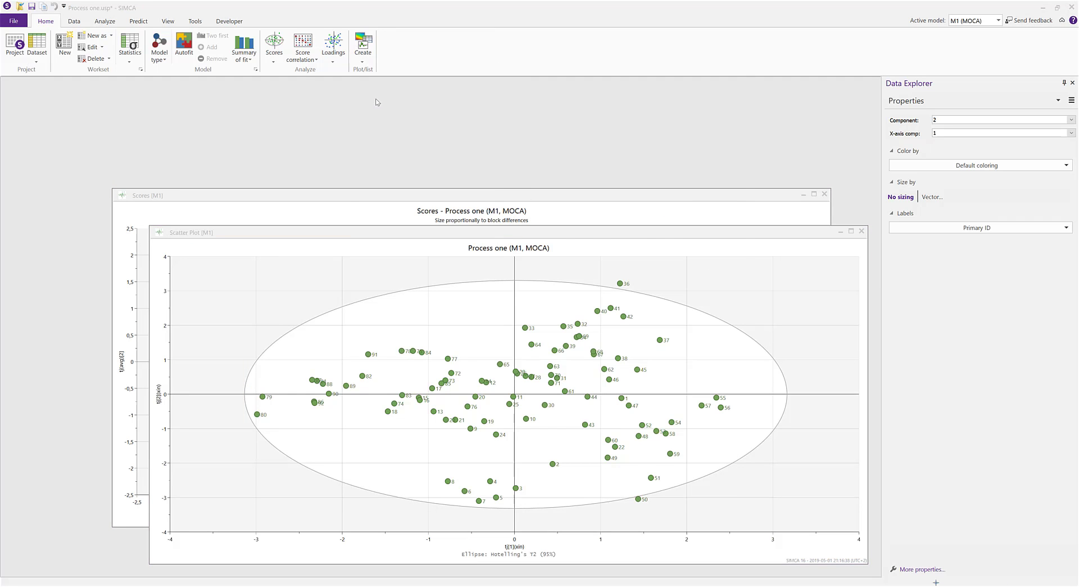
{"action": "left_click", "coordinate": [634, 237]}
{"action": "left_click", "coordinate": [618, 250]}
{"action": "left_click", "coordinate": [634, 247]}
{"action": "left_click", "coordinate": [628, 268]}
{"action": "left_click", "coordinate": [647, 314]}
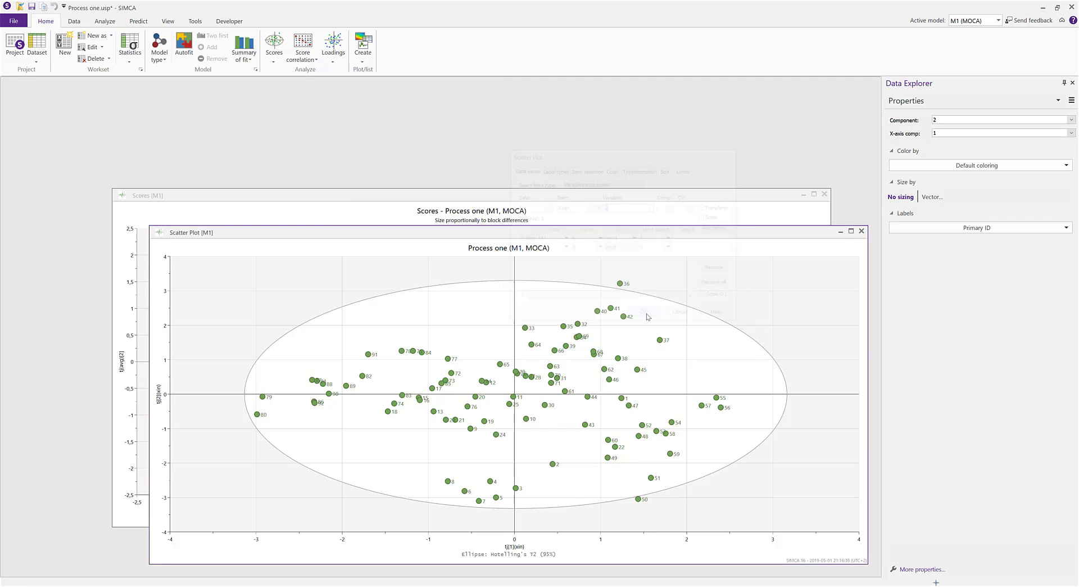
Create the y block tj[1] versus tj[2] scatter plot and tile the four windows
{"action": "left_click", "coordinate": [362, 45]}
{"action": "left_click", "coordinate": [377, 93]}
{"action": "left_click", "coordinate": [636, 239]}
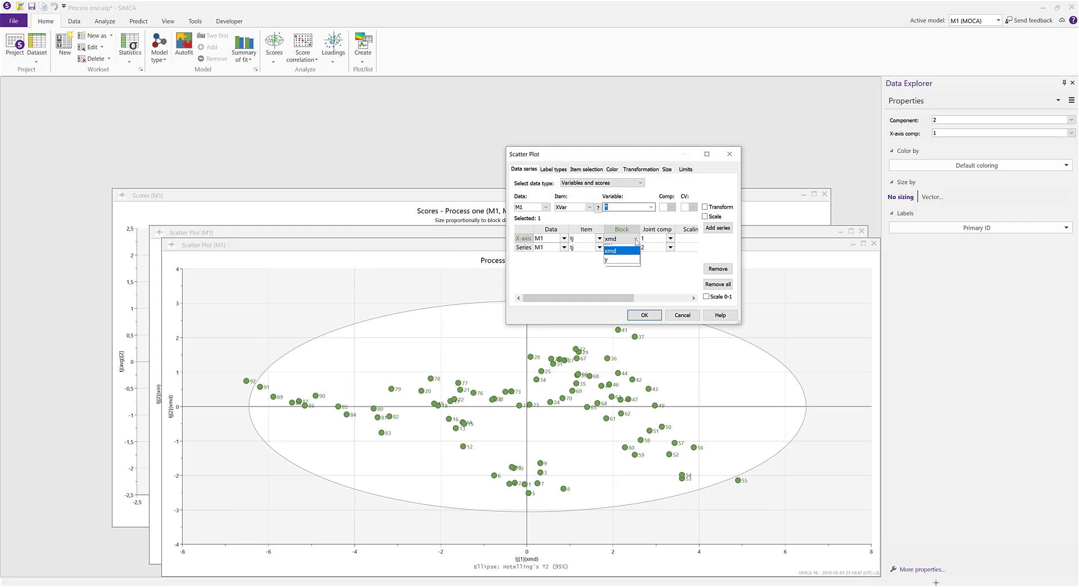
{"action": "left_click", "coordinate": [619, 260]}
{"action": "left_click", "coordinate": [634, 247]}
{"action": "left_click", "coordinate": [619, 269]}
{"action": "left_click", "coordinate": [644, 315]}
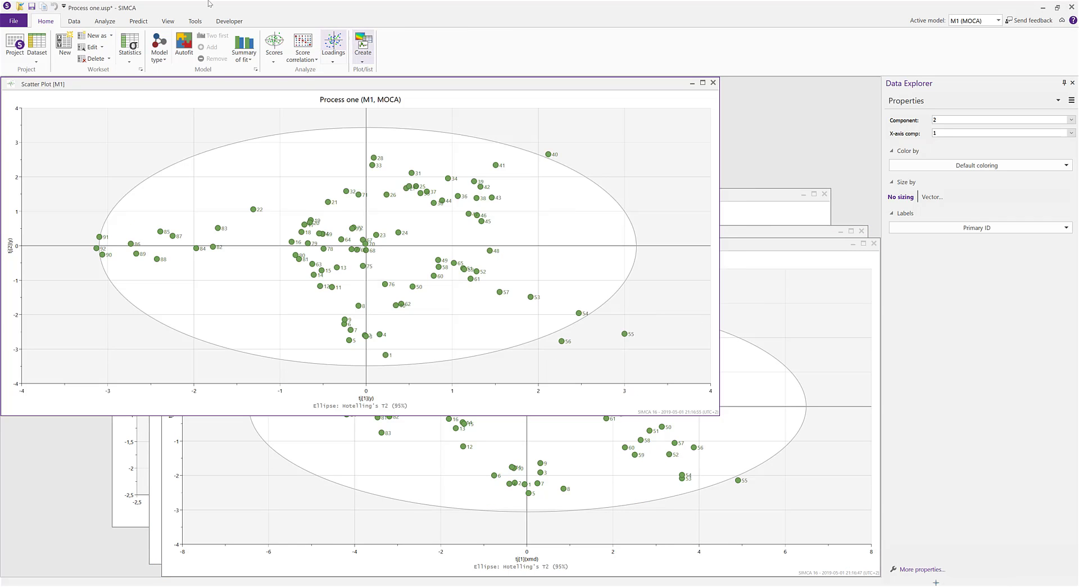
{"action": "left_click", "coordinate": [169, 21]}
{"action": "left_click", "coordinate": [246, 48]}
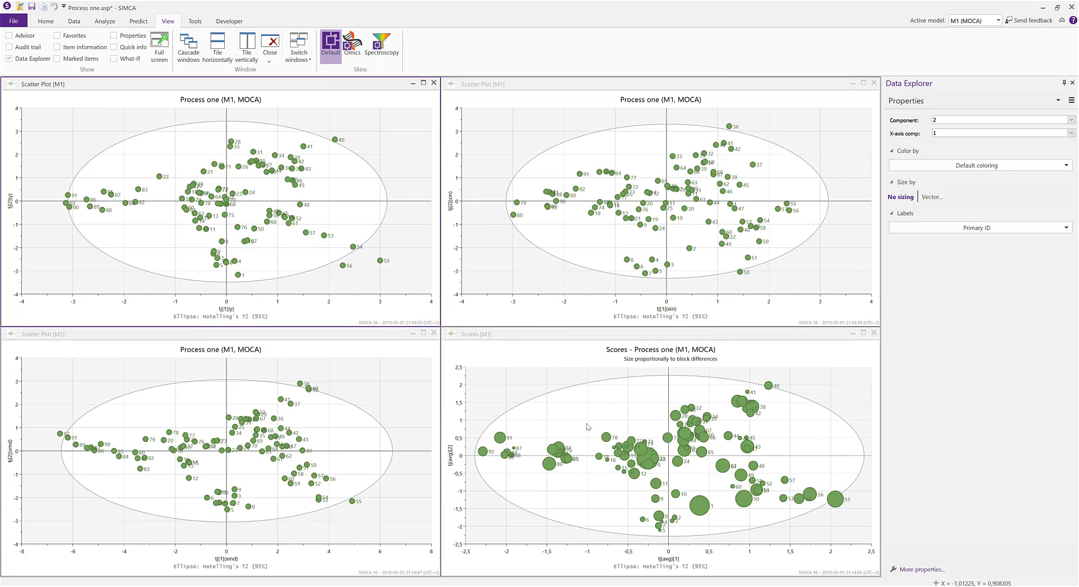
{"action": "left_click", "coordinate": [864, 542]}
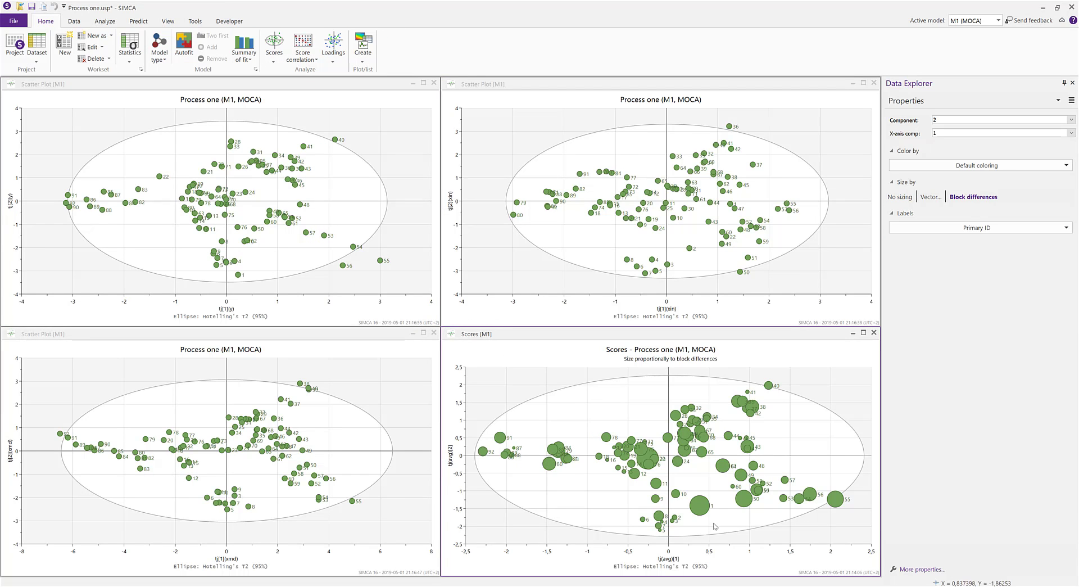
{"action": "left_click", "coordinate": [672, 521]}
{"action": "left_click", "coordinate": [671, 523]}
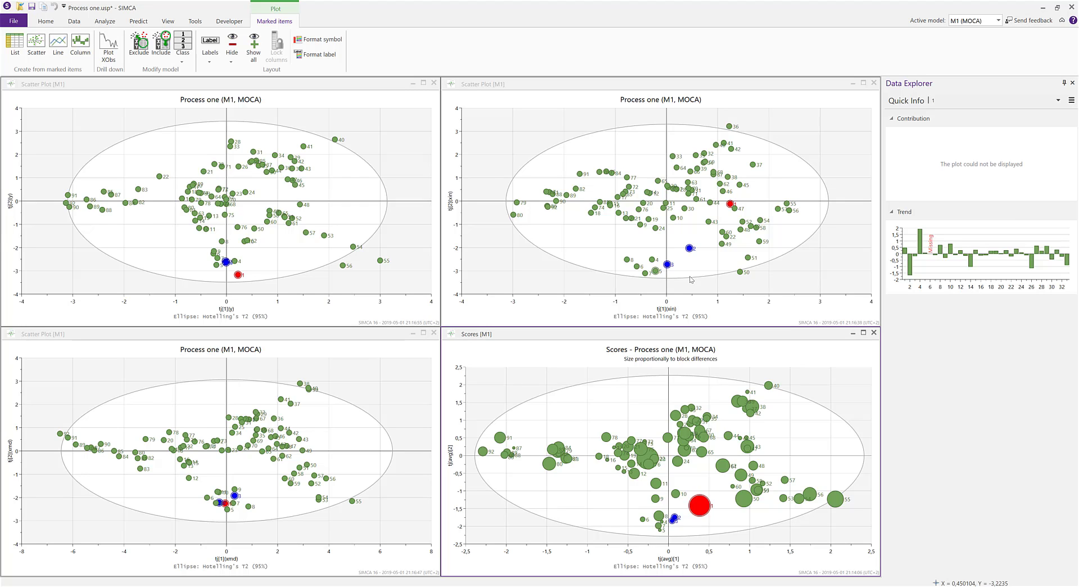
Mark observations 3, 2 and 1 and plot their variable values in an XObs line plot
{"action": "mouse_move", "coordinate": [698, 280]}
{"action": "left_click", "coordinate": [669, 265]}
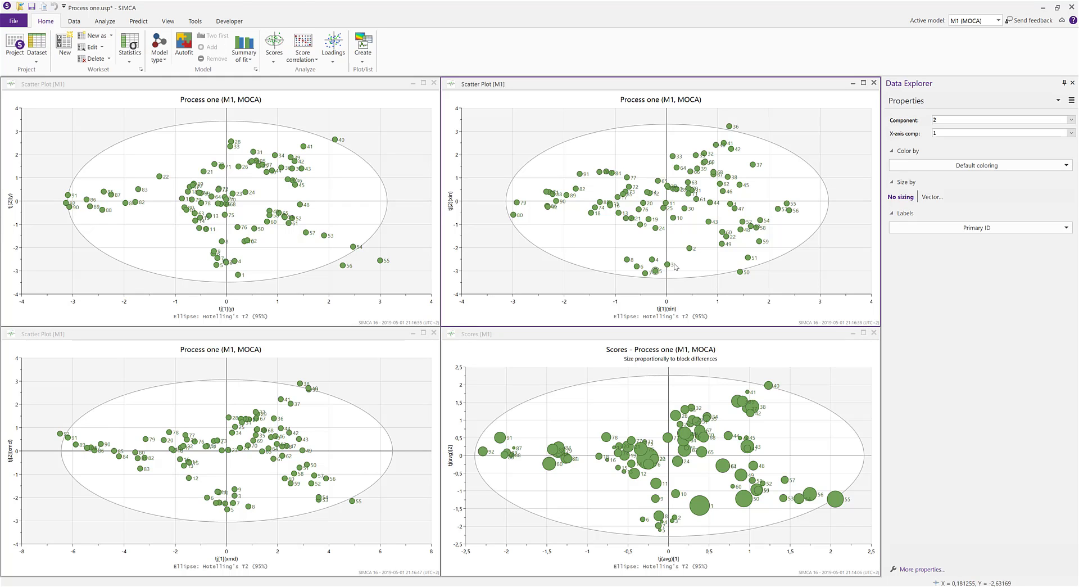
{"action": "left_click", "coordinate": [690, 248], "text": "ctrl"}
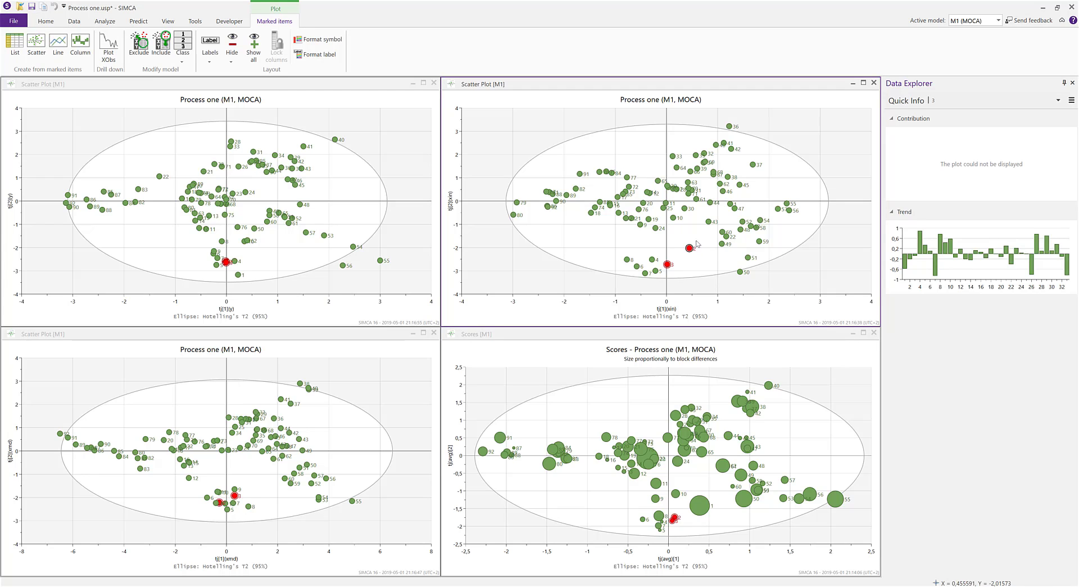
{"action": "left_click", "coordinate": [729, 204], "text": "ctrl"}
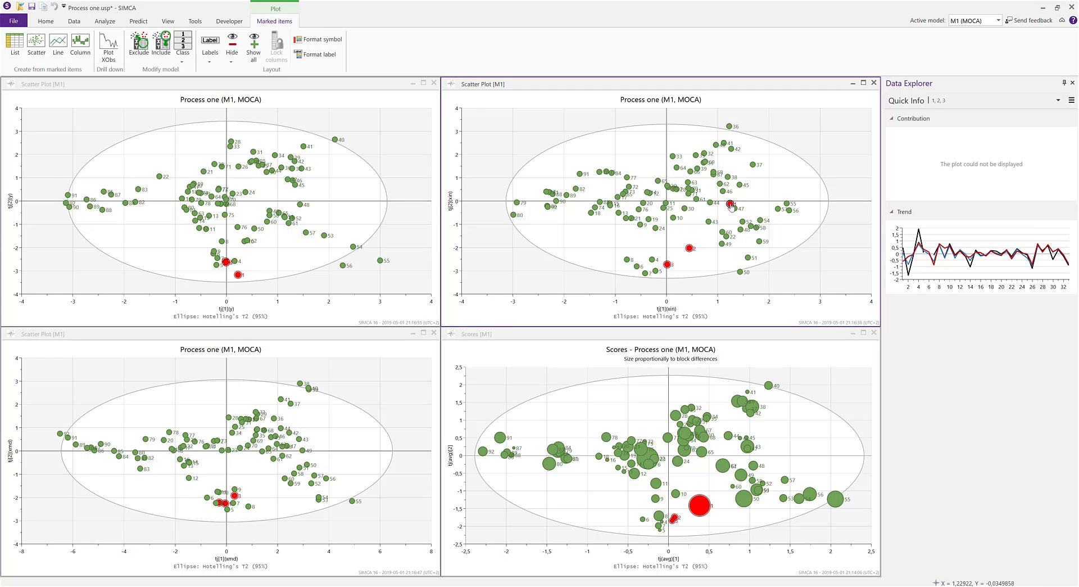
{"action": "double_click", "coordinate": [952, 235]}
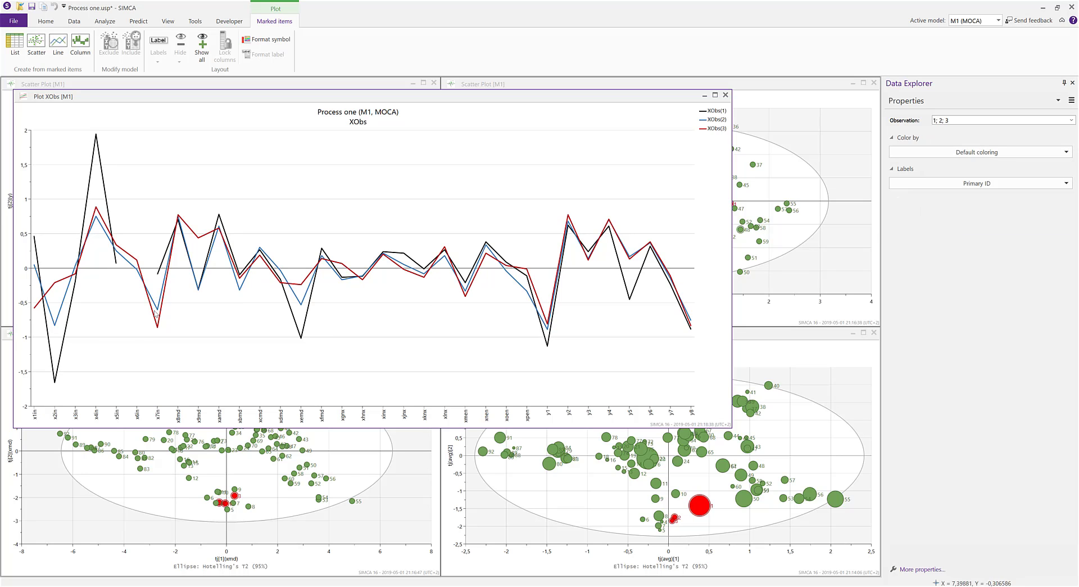
{"action": "mouse_move", "coordinate": [55, 385]}
{"action": "mouse_move", "coordinate": [96, 136]}
Close all plot windows and open the M1 loadings plot pj(all)(corr)[1] versus [2]
{"action": "left_click", "coordinate": [168, 21]}
{"action": "left_click", "coordinate": [276, 62]}
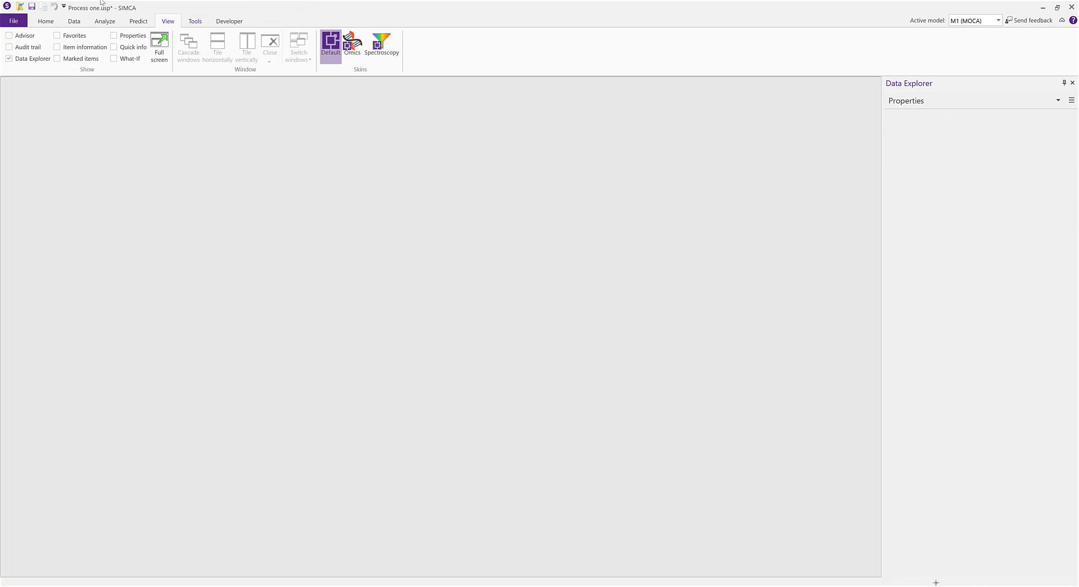
{"action": "left_click", "coordinate": [47, 22]}
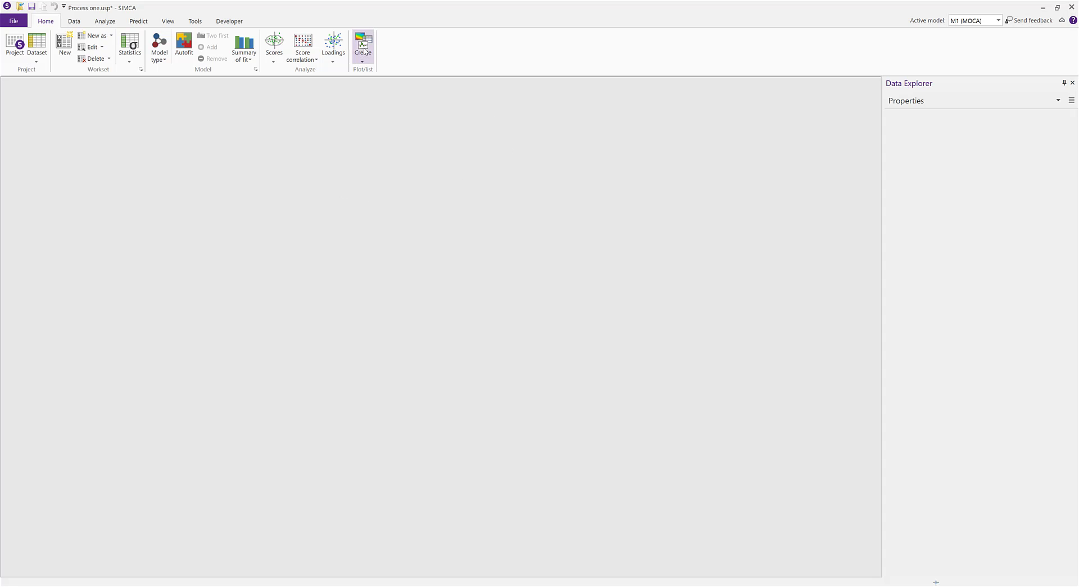
{"action": "left_click", "coordinate": [343, 48]}
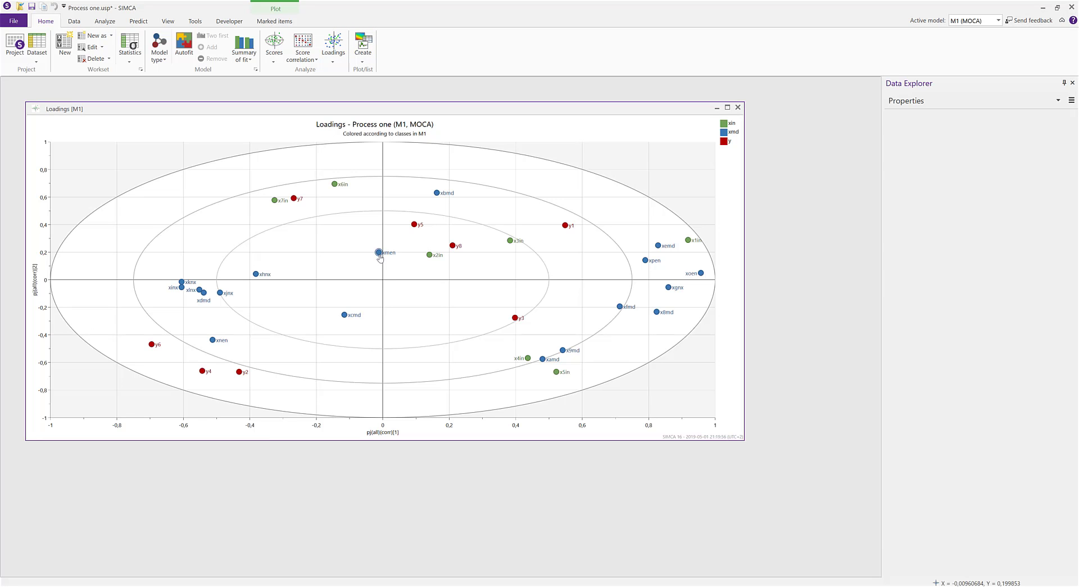
{"action": "mouse_move", "coordinate": [380, 258]}
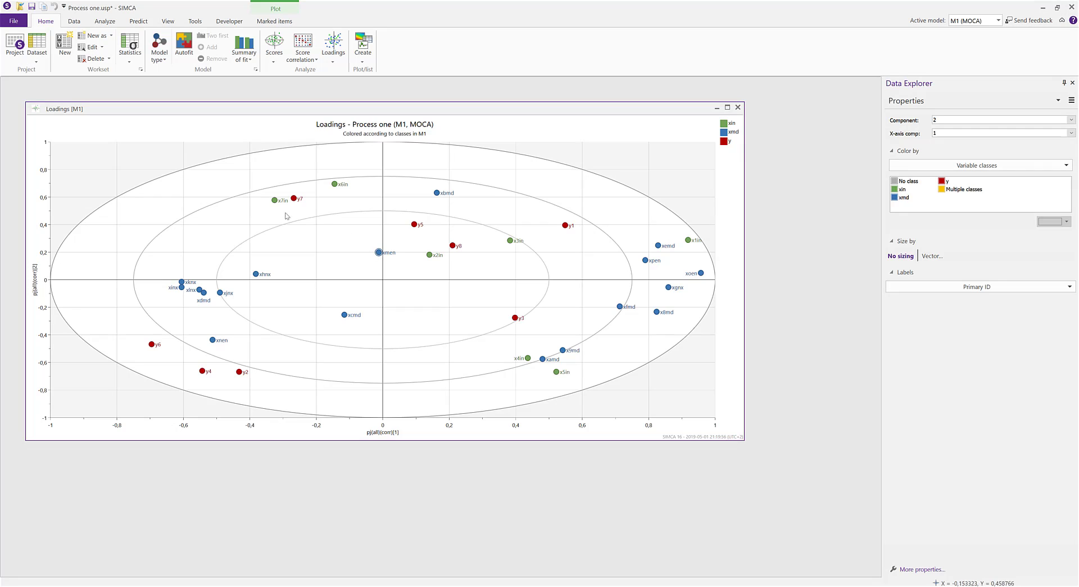
Close the loadings plot and open the M1 Score Correlation Matrix in a narrower window
{"action": "key", "text": "ctrl+F4"}
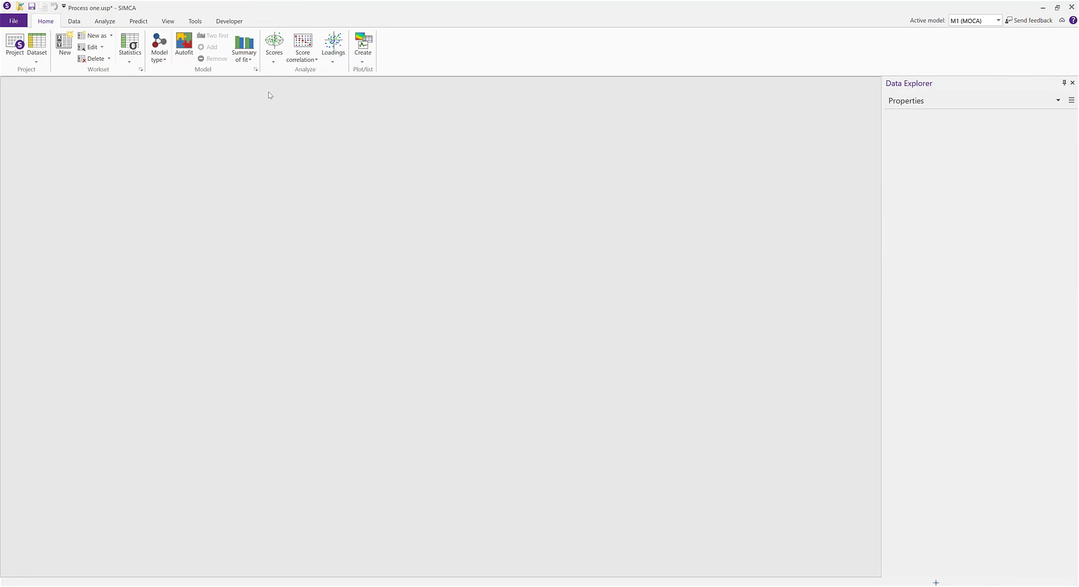
{"action": "left_click", "coordinate": [303, 42]}
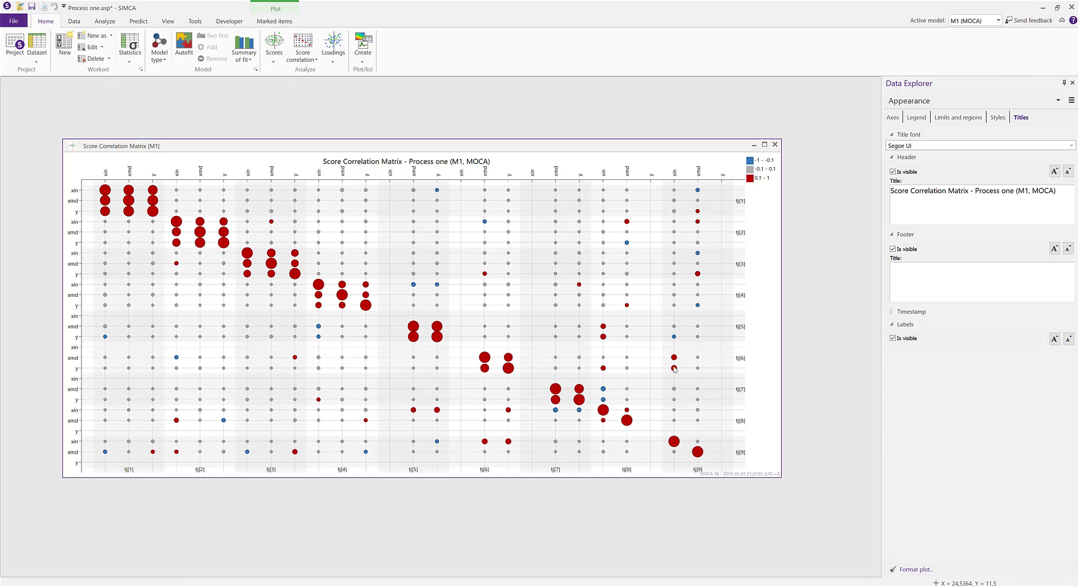
{"action": "left_click_drag", "start_coordinate": [781, 476], "coordinate": [516, 543]}
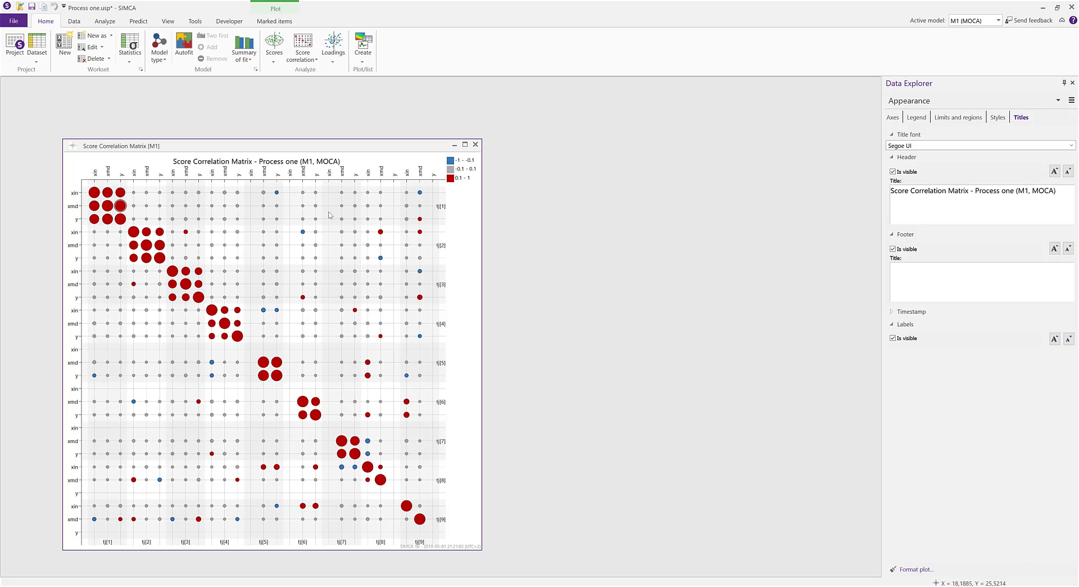
Bring up the ByMax M3 MOCA model with its block scores, R2 Overview and Metadata dataset
{"action": "left_click", "coordinate": [447, 207]}
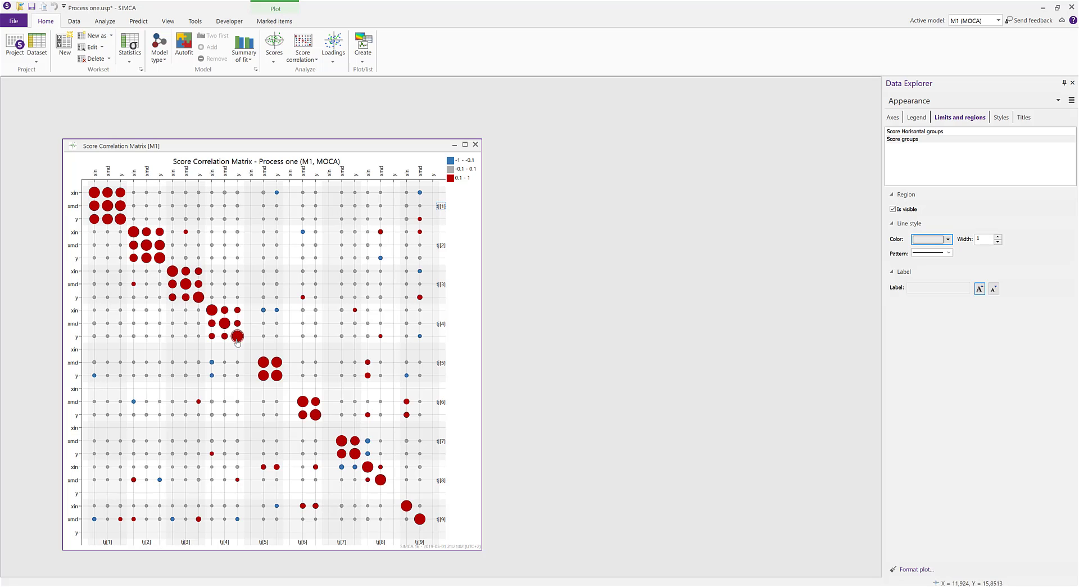
{"action": "mouse_move", "coordinate": [236, 339]}
{"action": "mouse_move", "coordinate": [405, 507]}
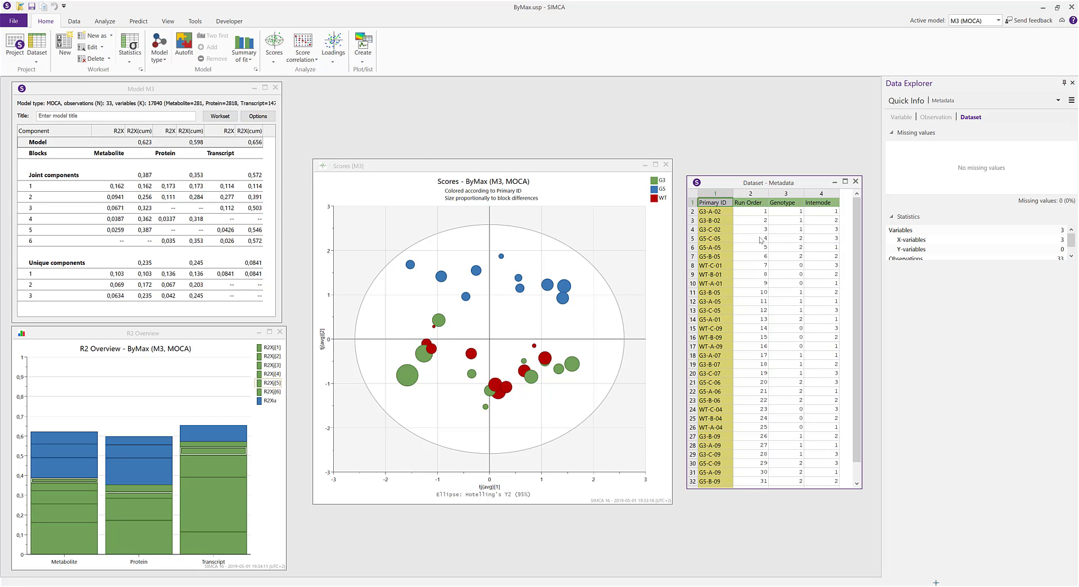
Check Quick Info for Run Order, Genotype and Internode, then start a new workset from M3
{"action": "left_click", "coordinate": [753, 213]}
{"action": "left_click", "coordinate": [792, 215]}
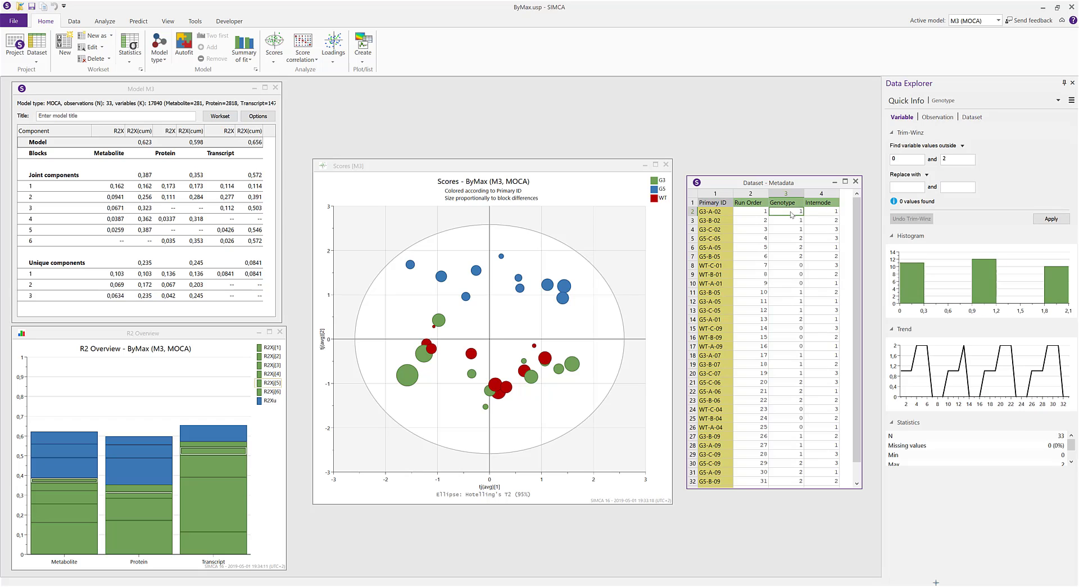
{"action": "left_click", "coordinate": [827, 214]}
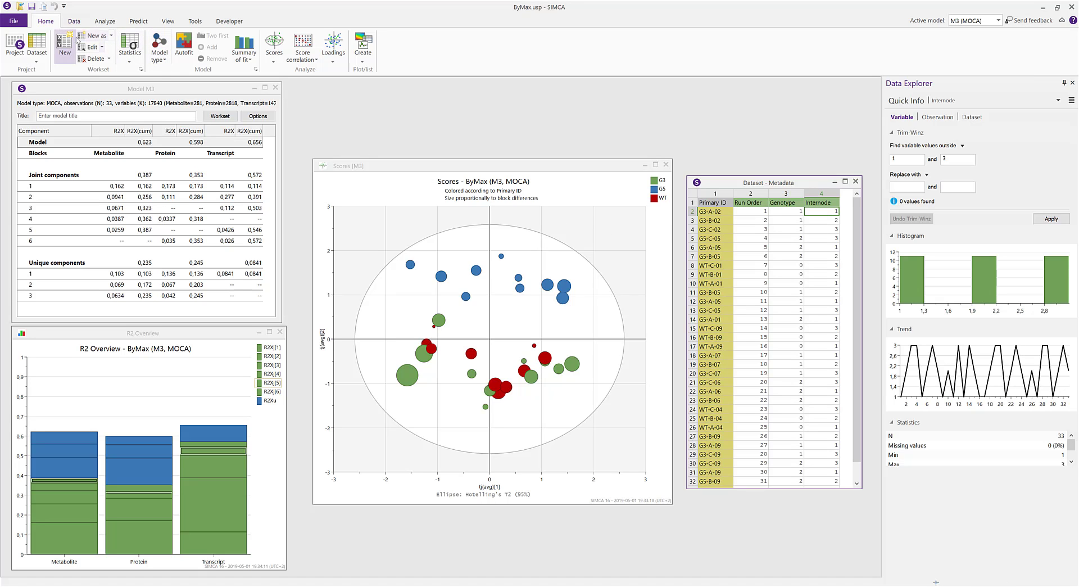
{"action": "left_click", "coordinate": [105, 40]}
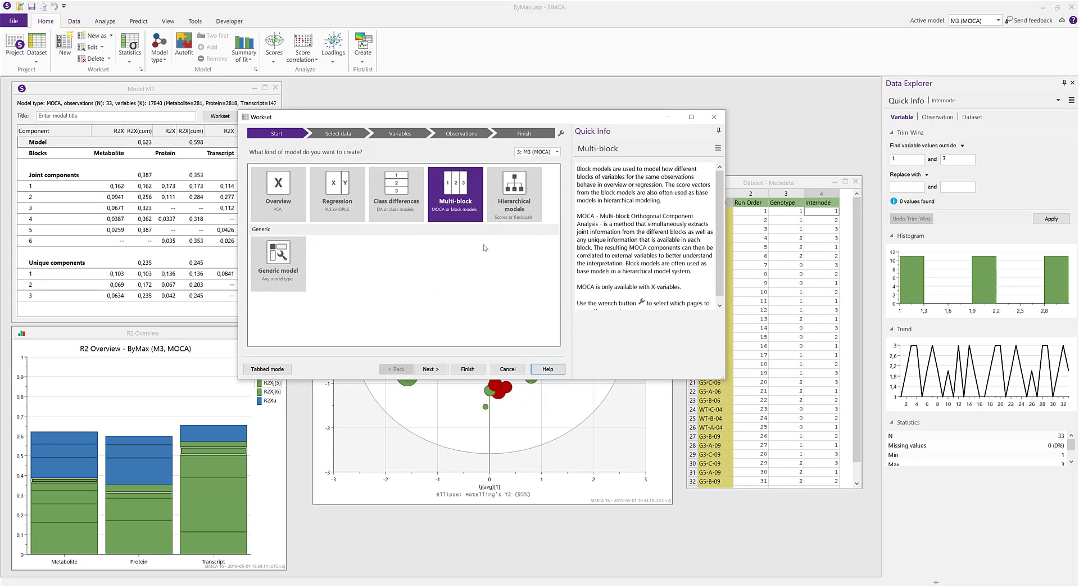
Advance the workset wizard to its Variables list and scroll down to Run Order, Genotype and Internode
{"action": "left_click", "coordinate": [430, 369]}
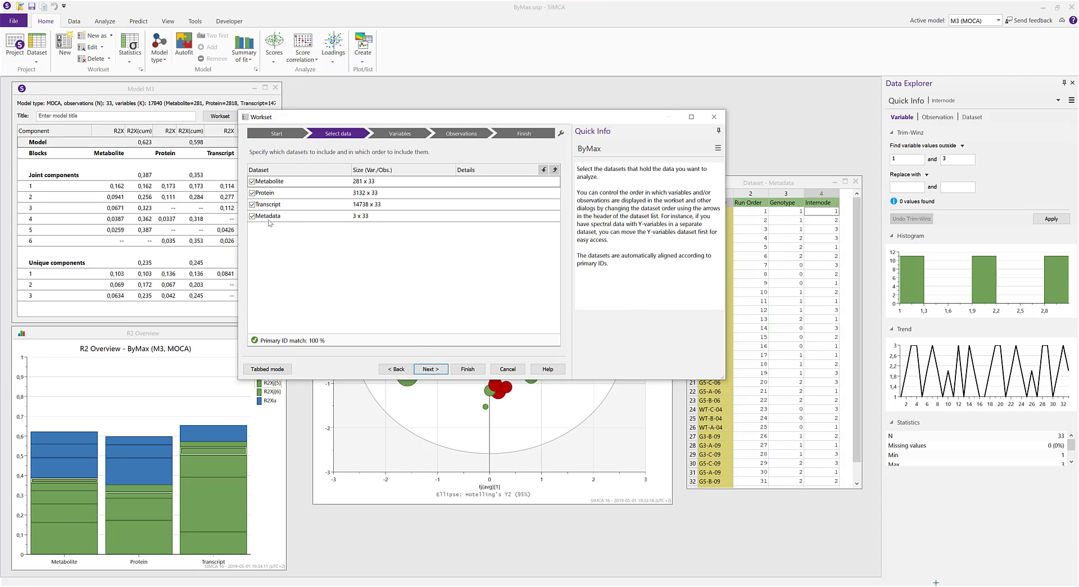
{"action": "left_click", "coordinate": [430, 369]}
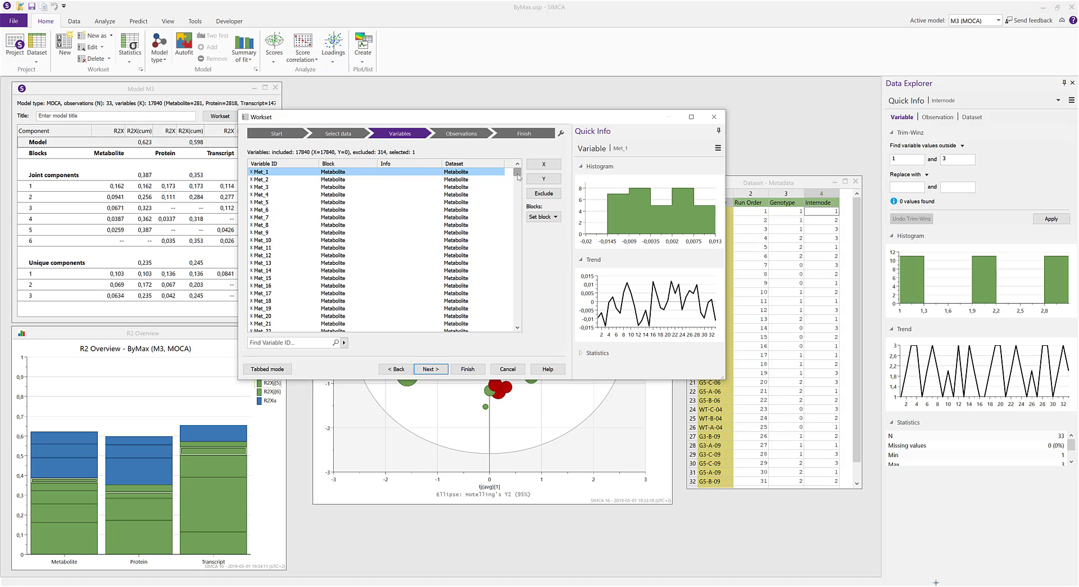
{"action": "left_click_drag", "start_coordinate": [517, 175], "coordinate": [518, 327]}
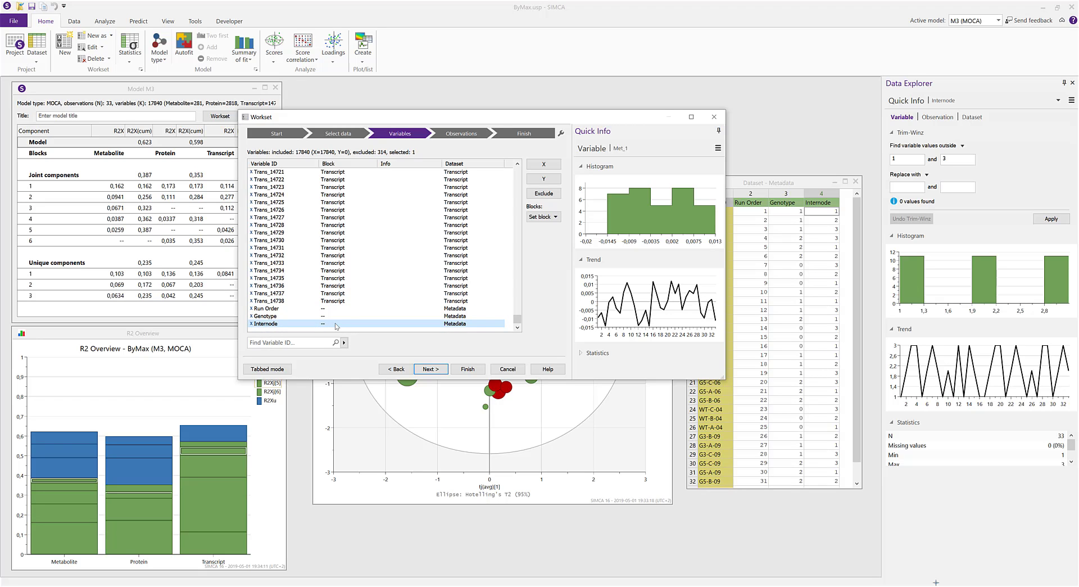
Cancel the new workset and open the Score Variable Correlation Matrix for M3
{"action": "left_click", "coordinate": [508, 369]}
{"action": "left_click", "coordinate": [302, 57]}
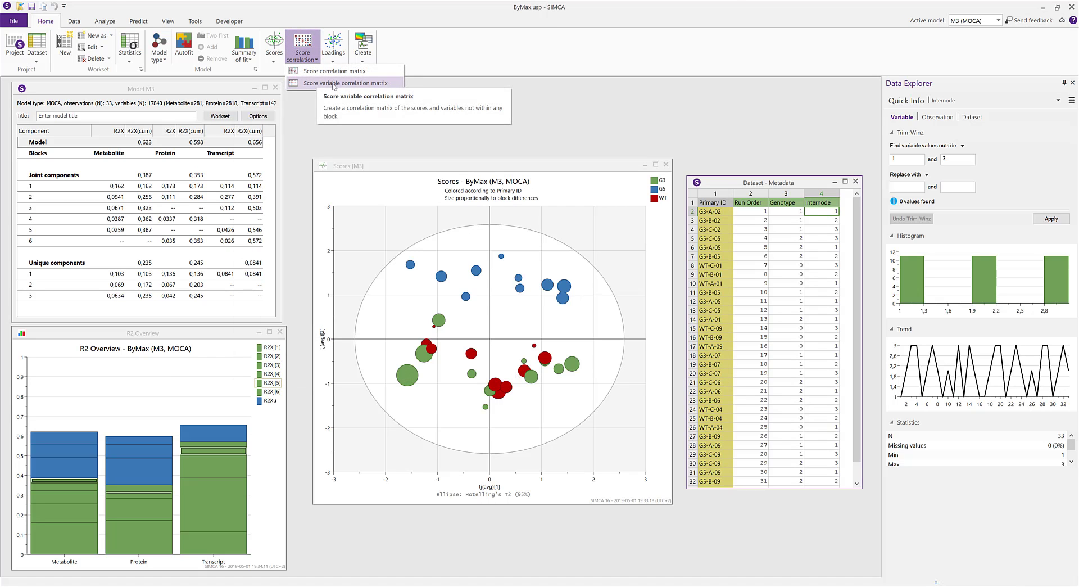
{"action": "left_click", "coordinate": [334, 84]}
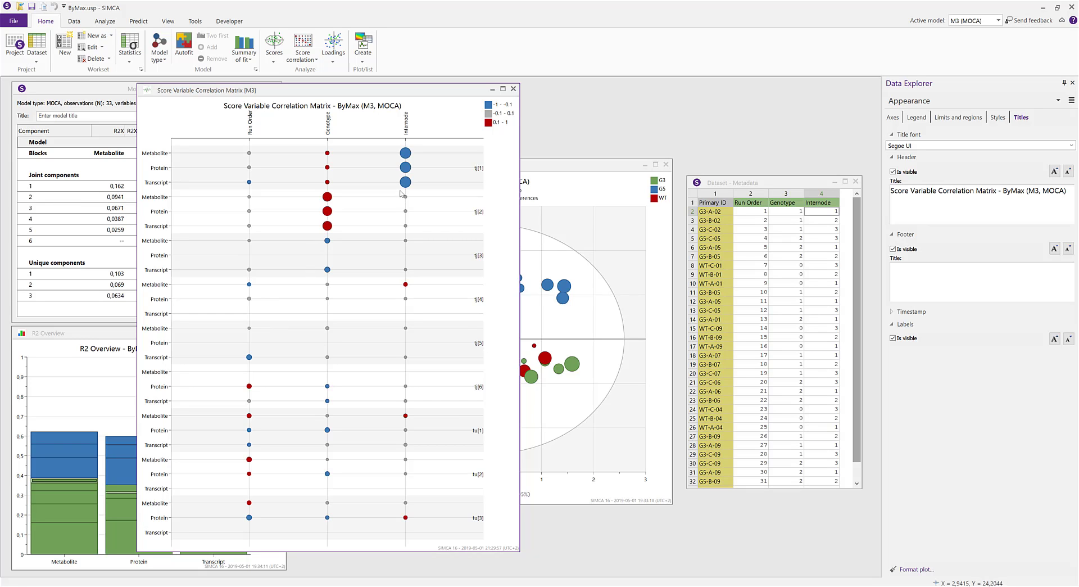
Inspect Genotype and Internode correlations with the Metabolite, Transcript and Protein block scores
{"action": "left_click", "coordinate": [327, 197]}
{"action": "left_click", "coordinate": [327, 226]}
{"action": "left_click", "coordinate": [405, 154]}
{"action": "left_click", "coordinate": [405, 185]}
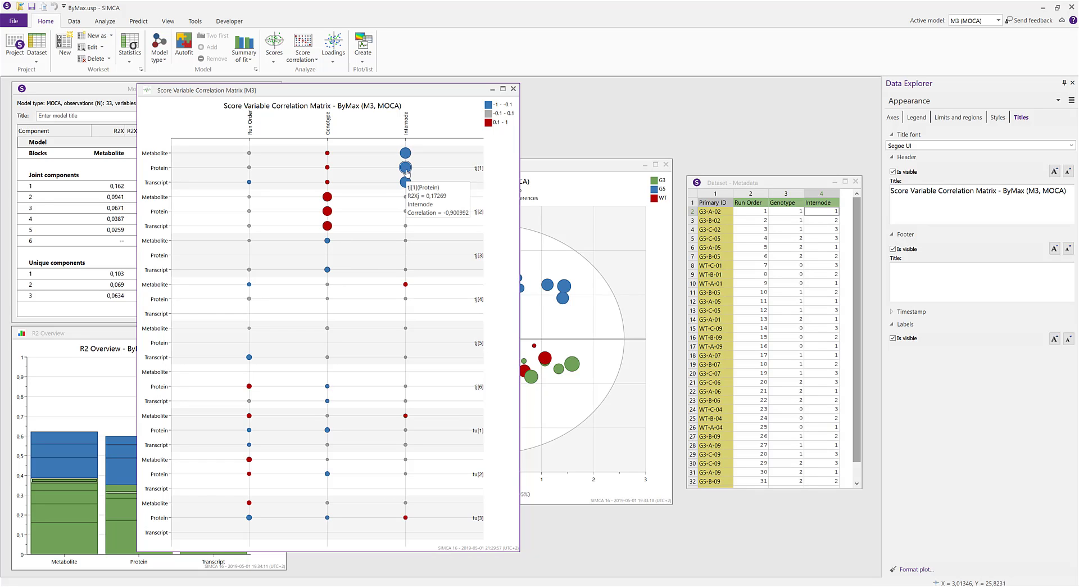
{"action": "left_click", "coordinate": [406, 166]}
Plot the Protein block score tj[1] against Internode from the correlation matrix
{"action": "double_click", "coordinate": [406, 167]}
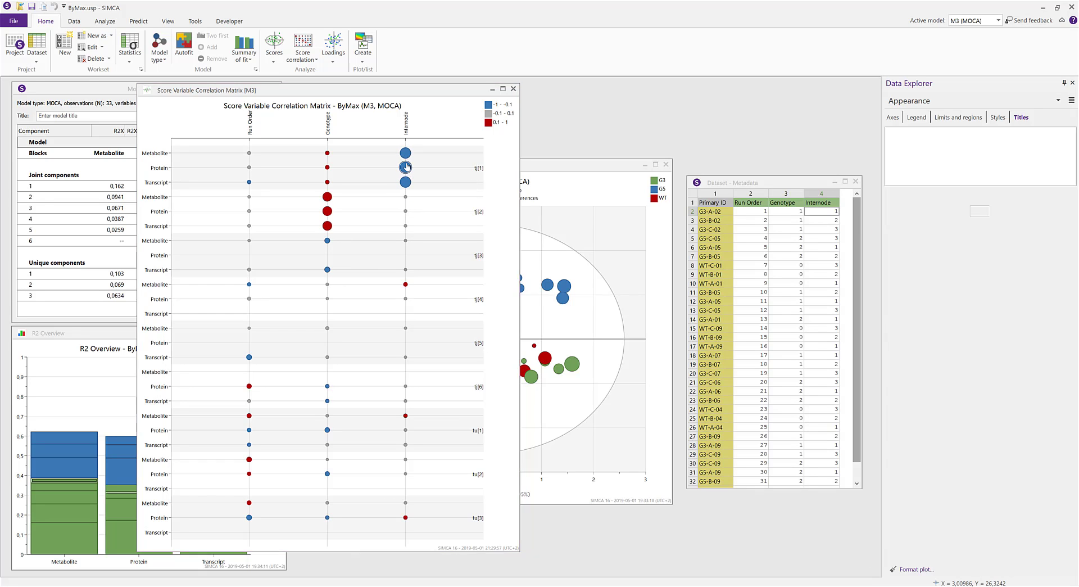